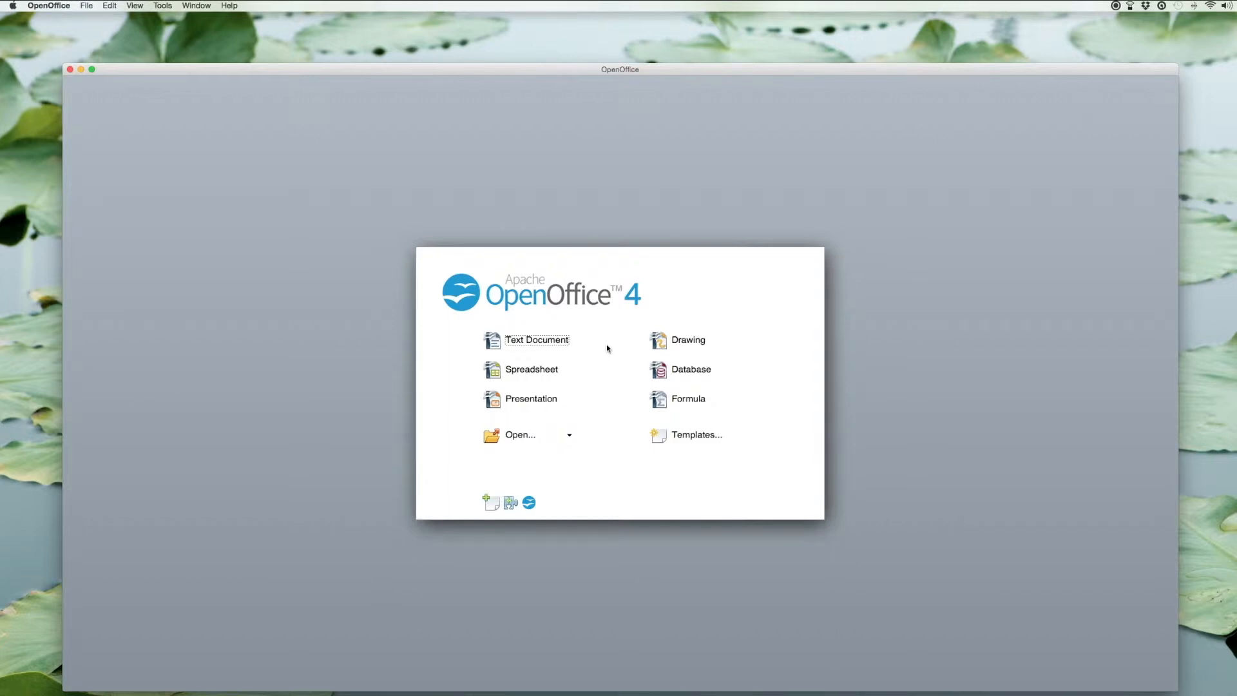
Step: Create a new text document containing the line "All work and no play makes Jack a dull boy." followed by a new line
{"action": "left_click", "coordinate": [557, 342]}
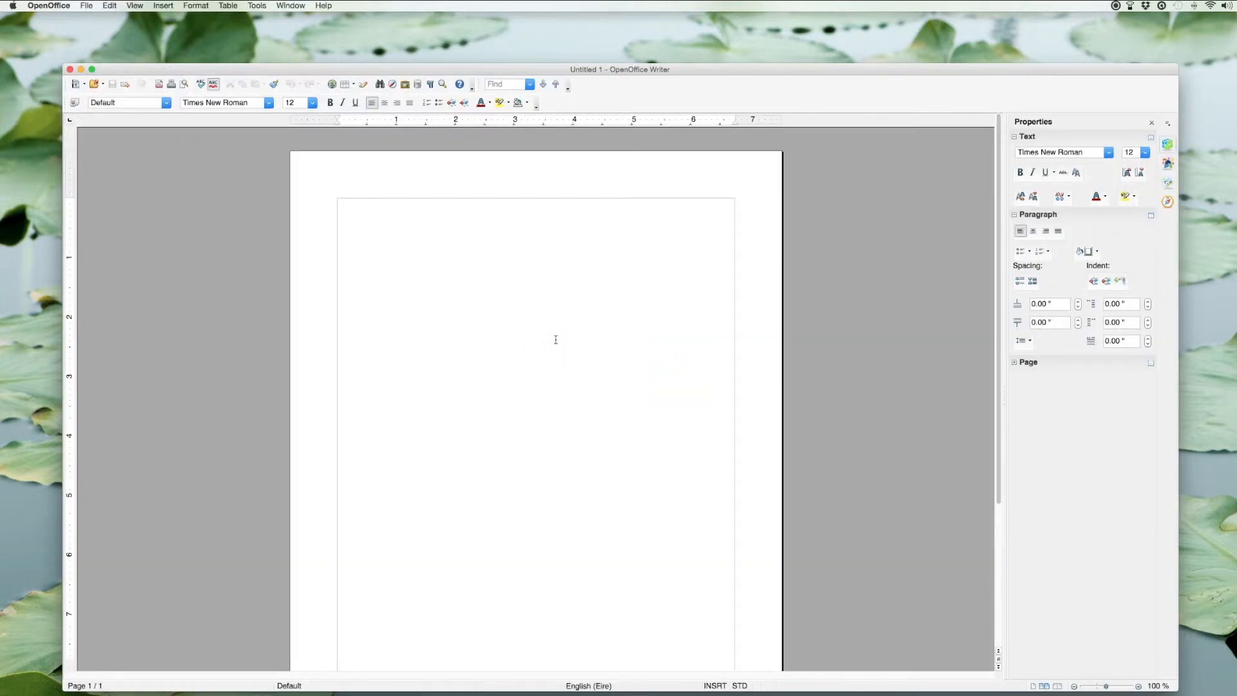
{"action": "type", "text": "All work and no play makes Jack a dull boy."}
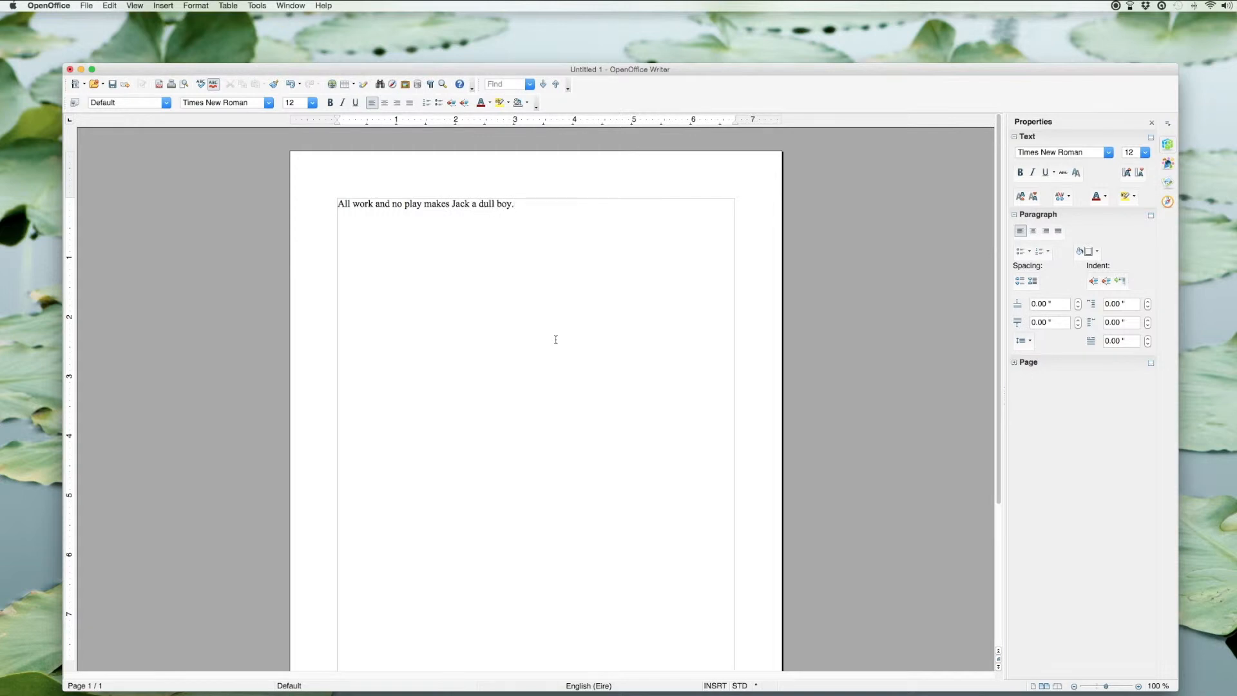
{"action": "key", "text": "Return"}
{"action": "scroll", "coordinate": [556, 340], "scroll_direction": "down", "scroll_amount": 5}
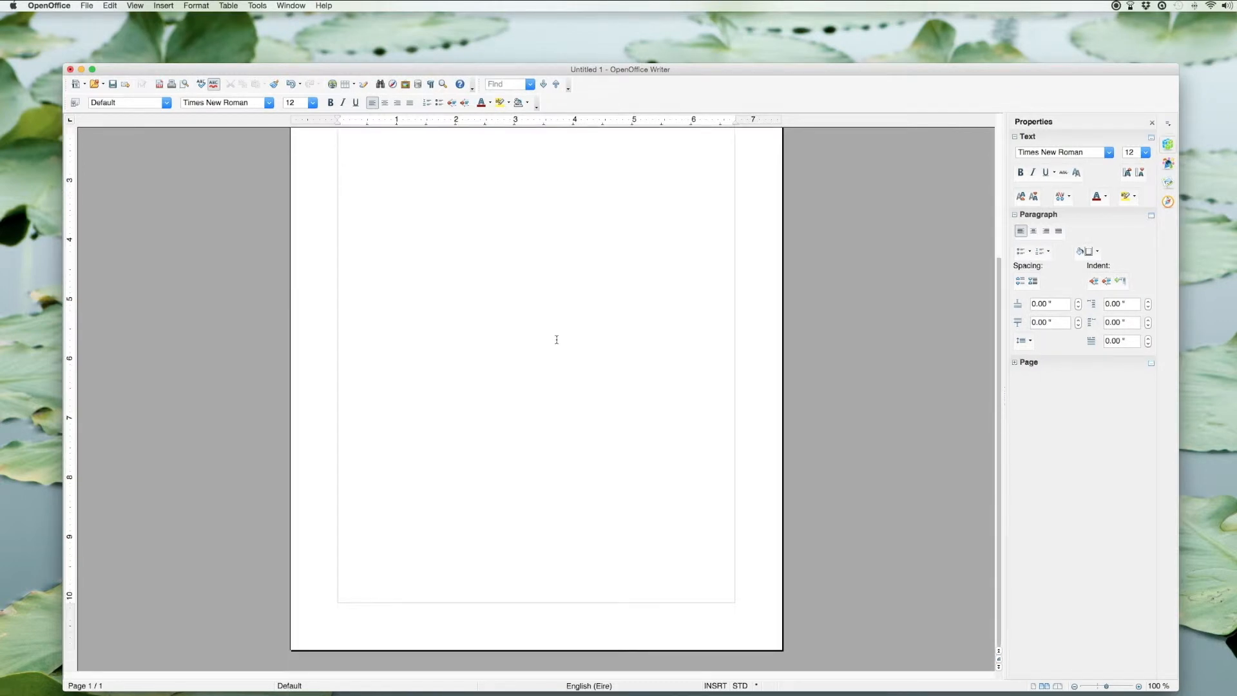
{"action": "scroll", "coordinate": [556, 339], "scroll_direction": "up", "scroll_amount": 5}
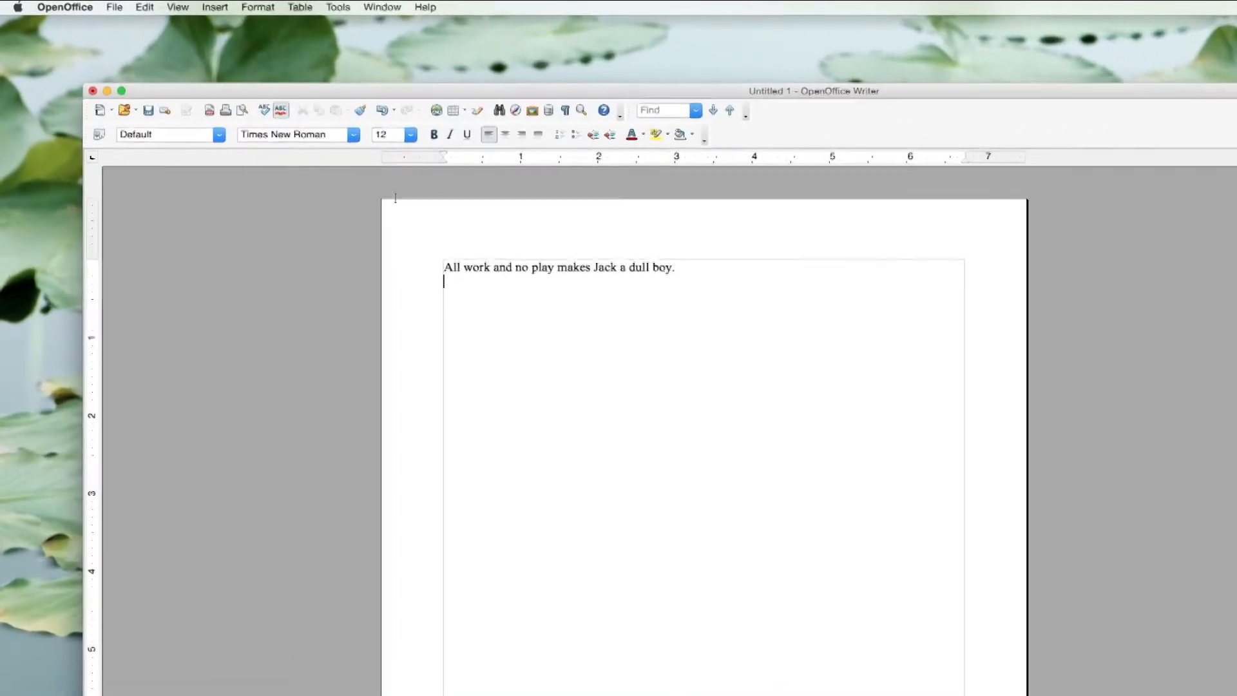
Step: Look through the available command groups and use What's This? to read the extended description of the Bold command
{"action": "left_click", "coordinate": [91, 5]}
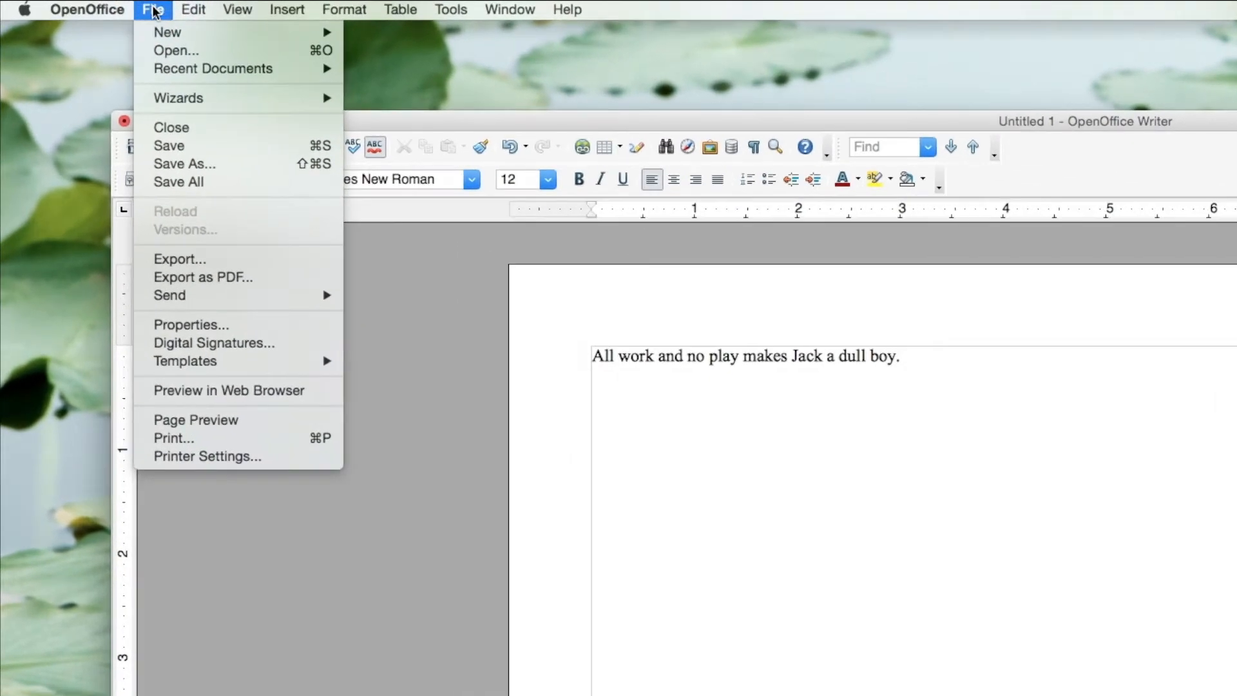
{"action": "mouse_move", "coordinate": [205, 10]}
{"action": "mouse_move", "coordinate": [565, 10]}
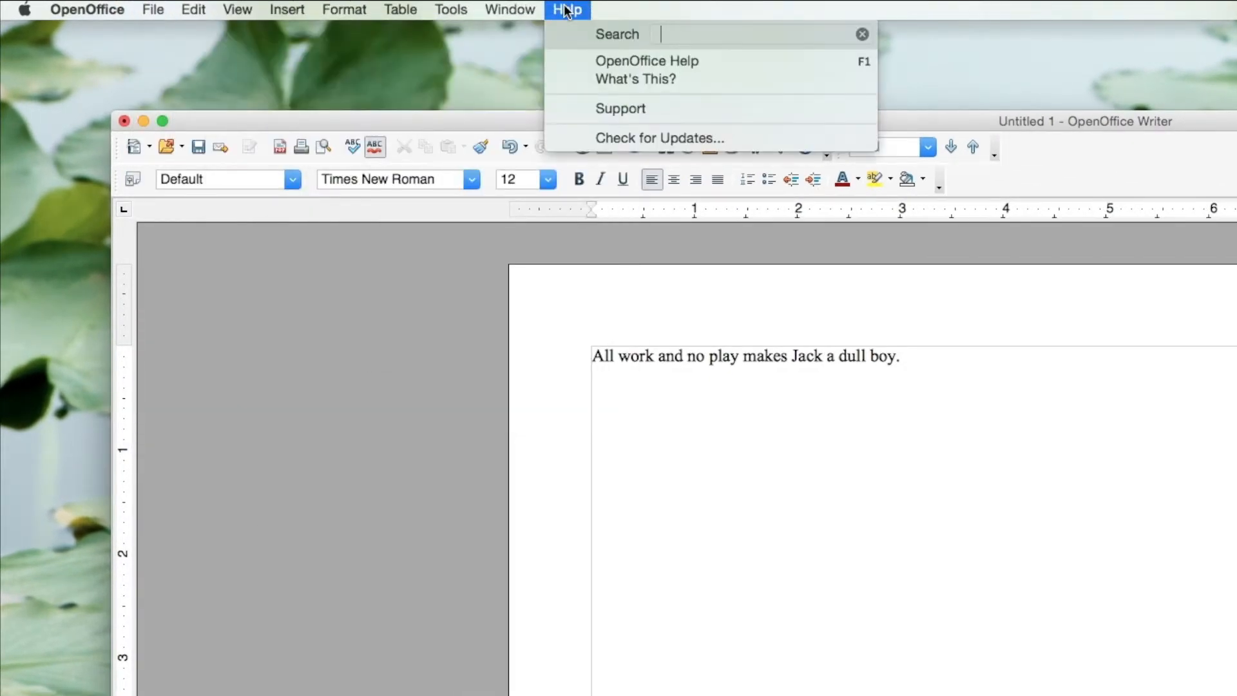
{"action": "mouse_move", "coordinate": [413, 13]}
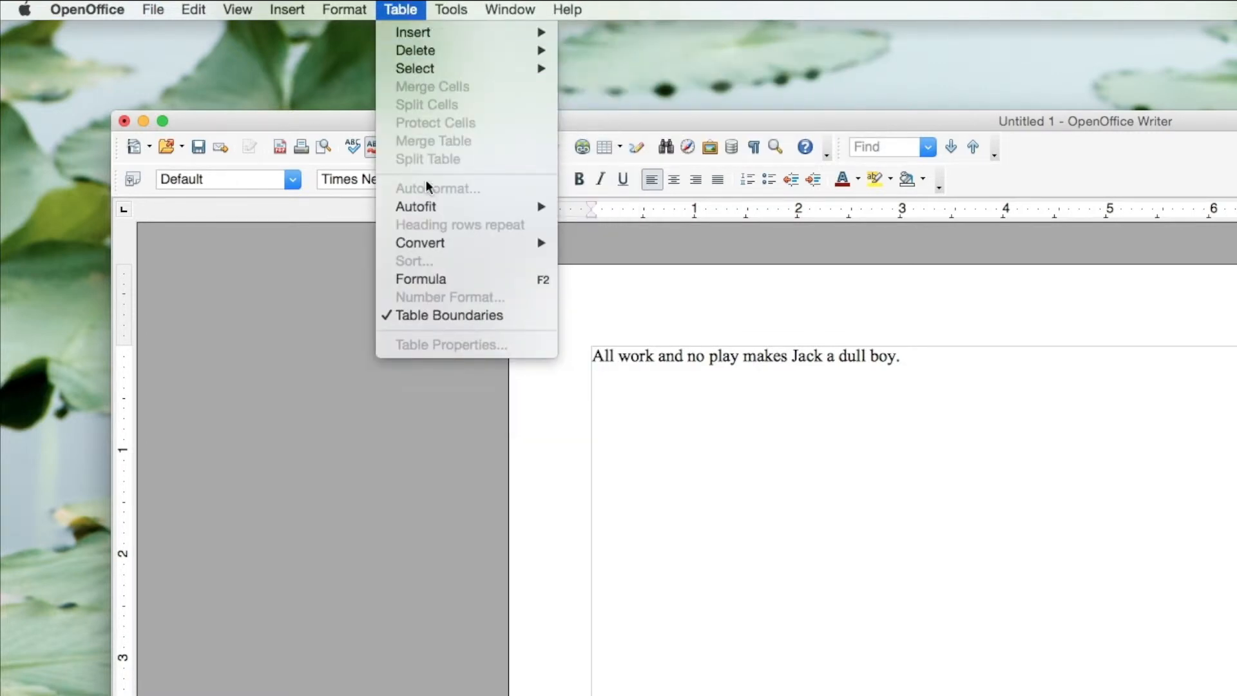
{"action": "mouse_move", "coordinate": [366, 13]}
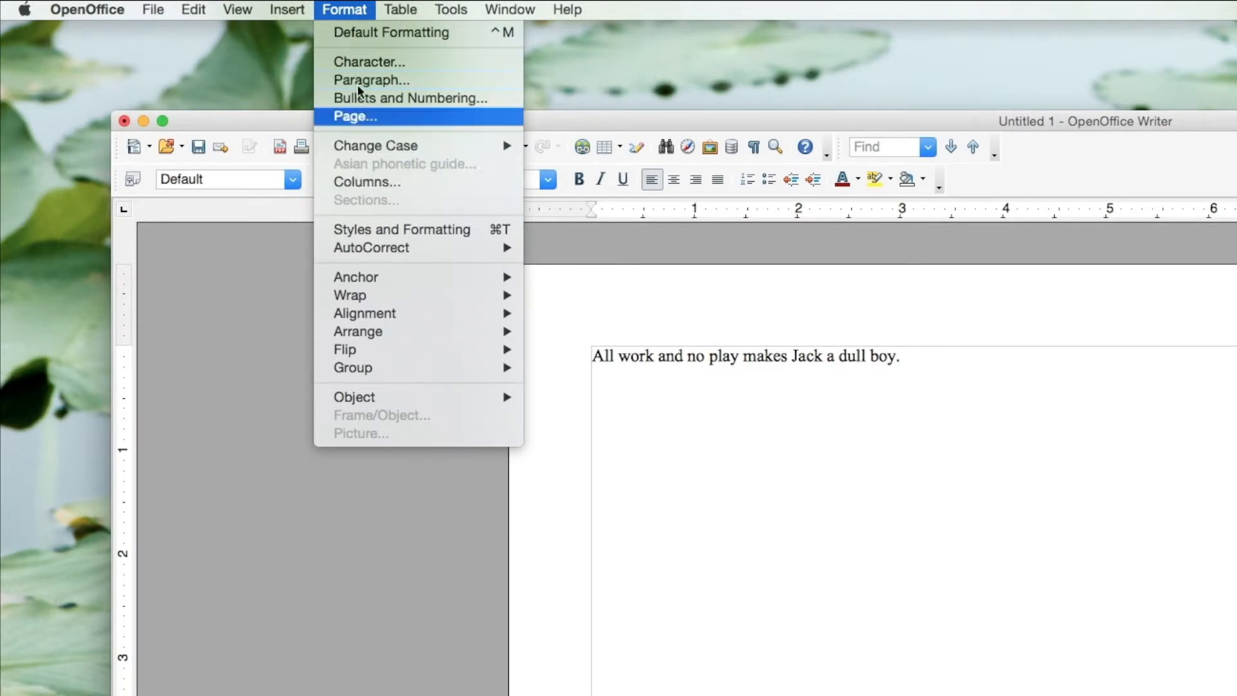
{"action": "mouse_move", "coordinate": [287, 9]}
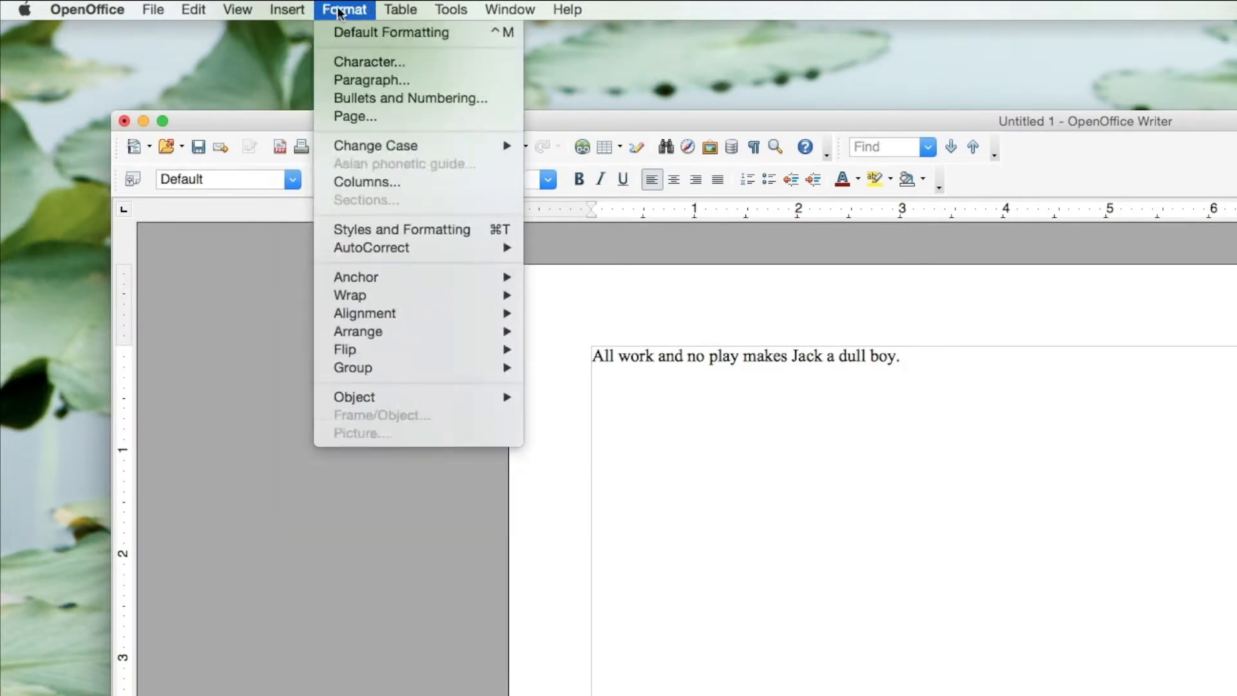
{"action": "mouse_move", "coordinate": [462, 13]}
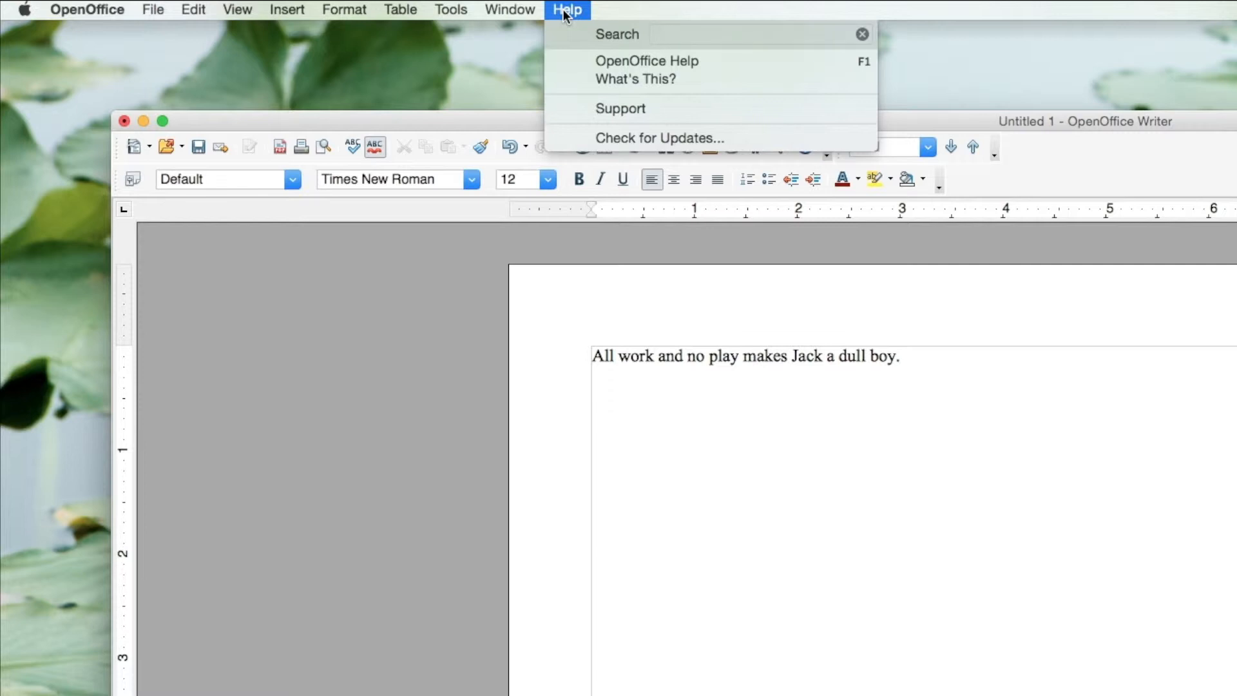
{"action": "left_click", "coordinate": [599, 80]}
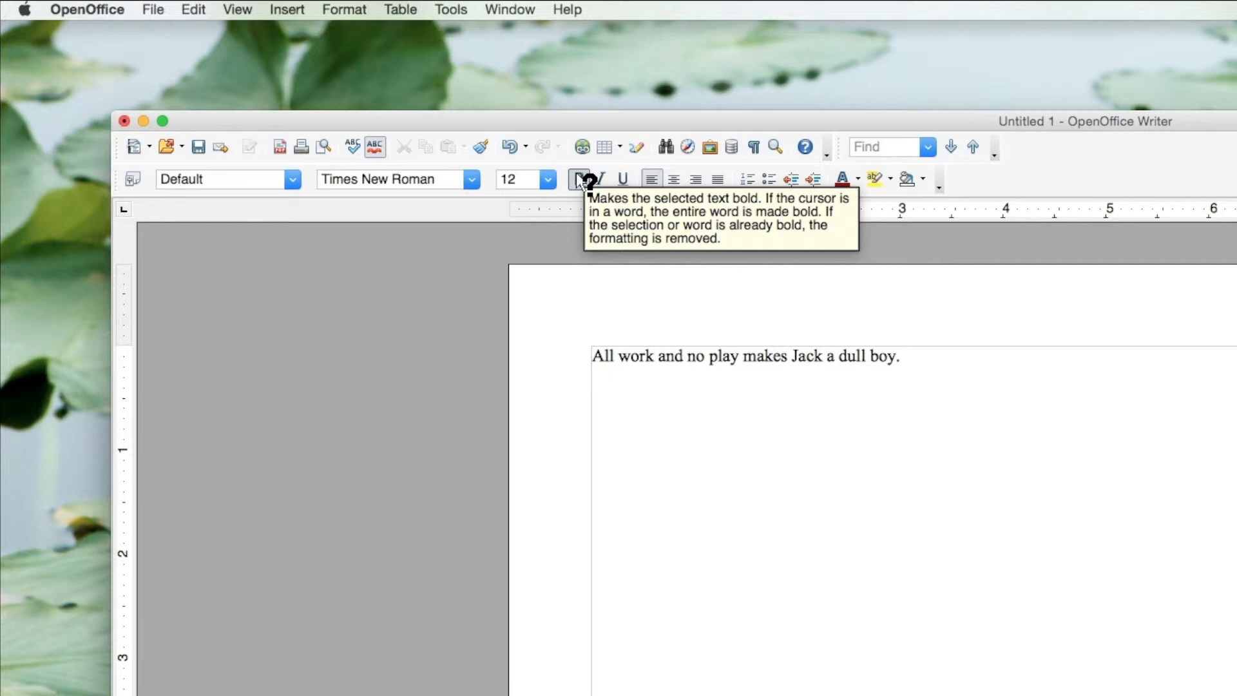
{"action": "left_click", "coordinate": [895, 368]}
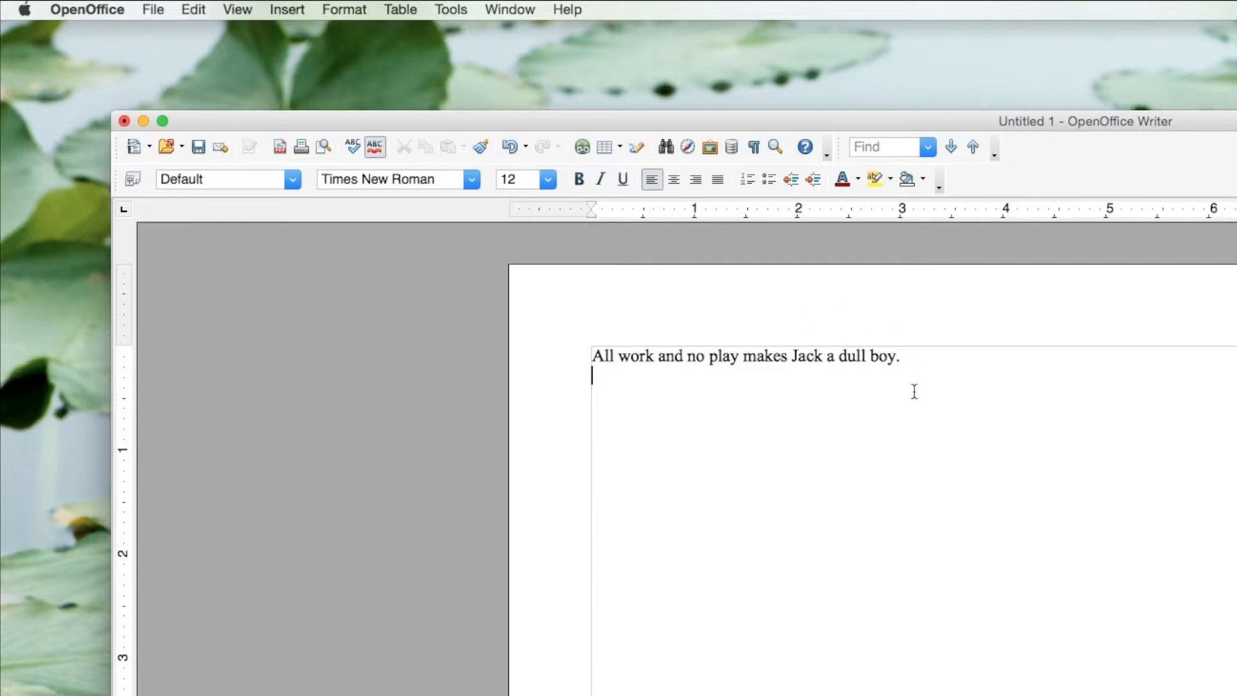
{"action": "left_click", "coordinate": [150, 9]}
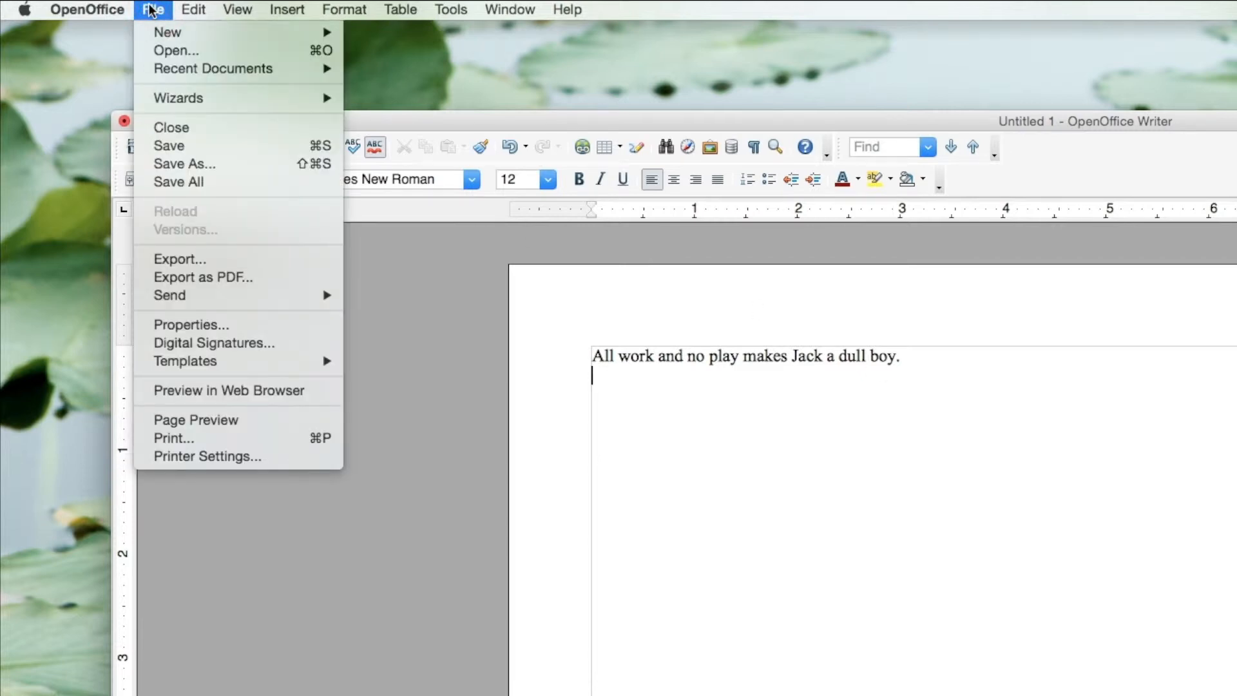
{"action": "mouse_move", "coordinate": [198, 33]}
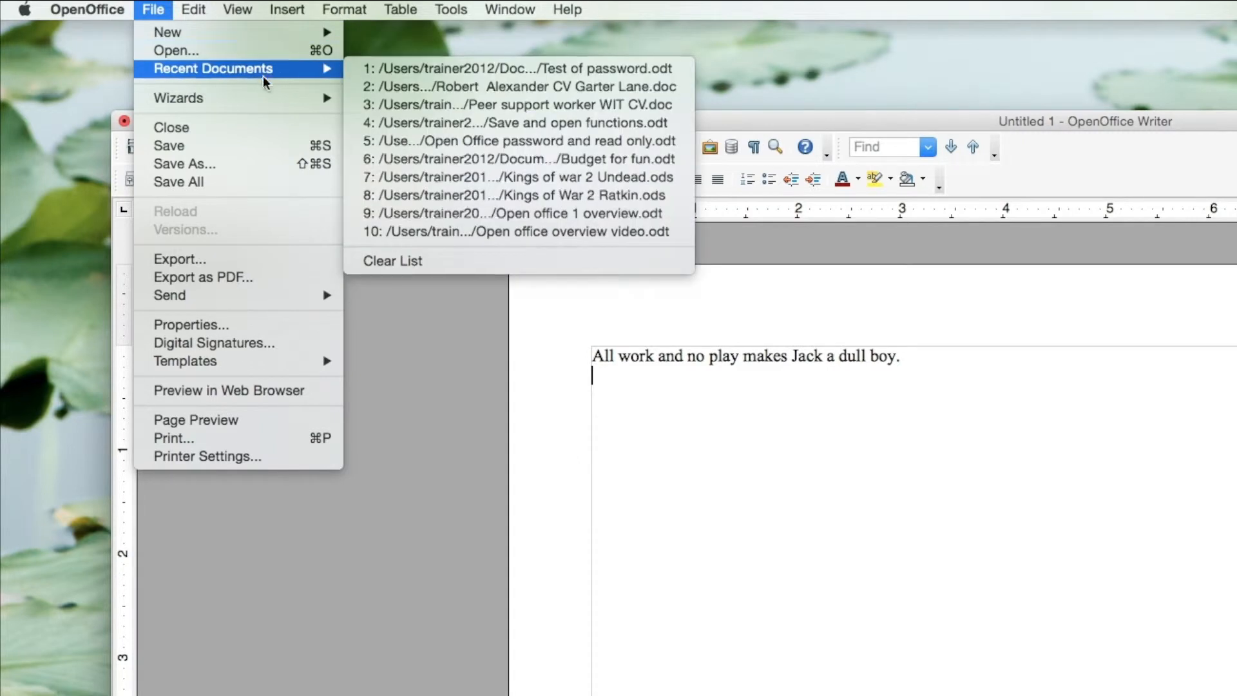
{"action": "mouse_move", "coordinate": [259, 105]}
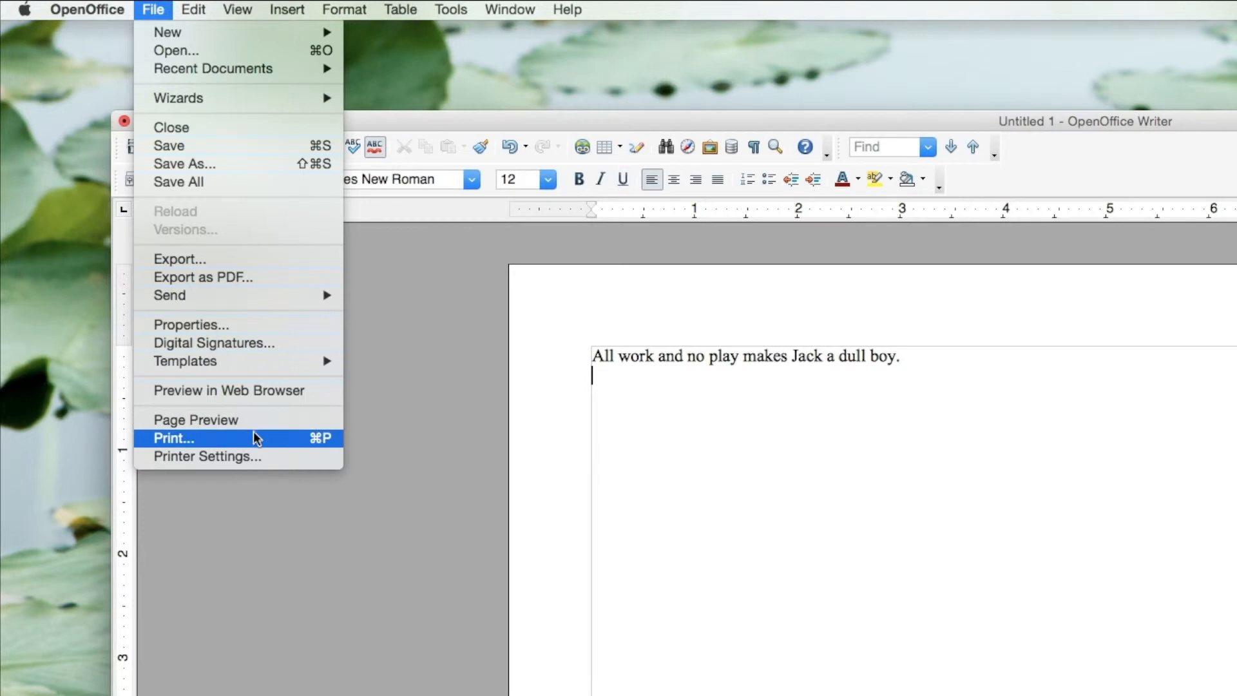
{"action": "left_click", "coordinate": [157, 11]}
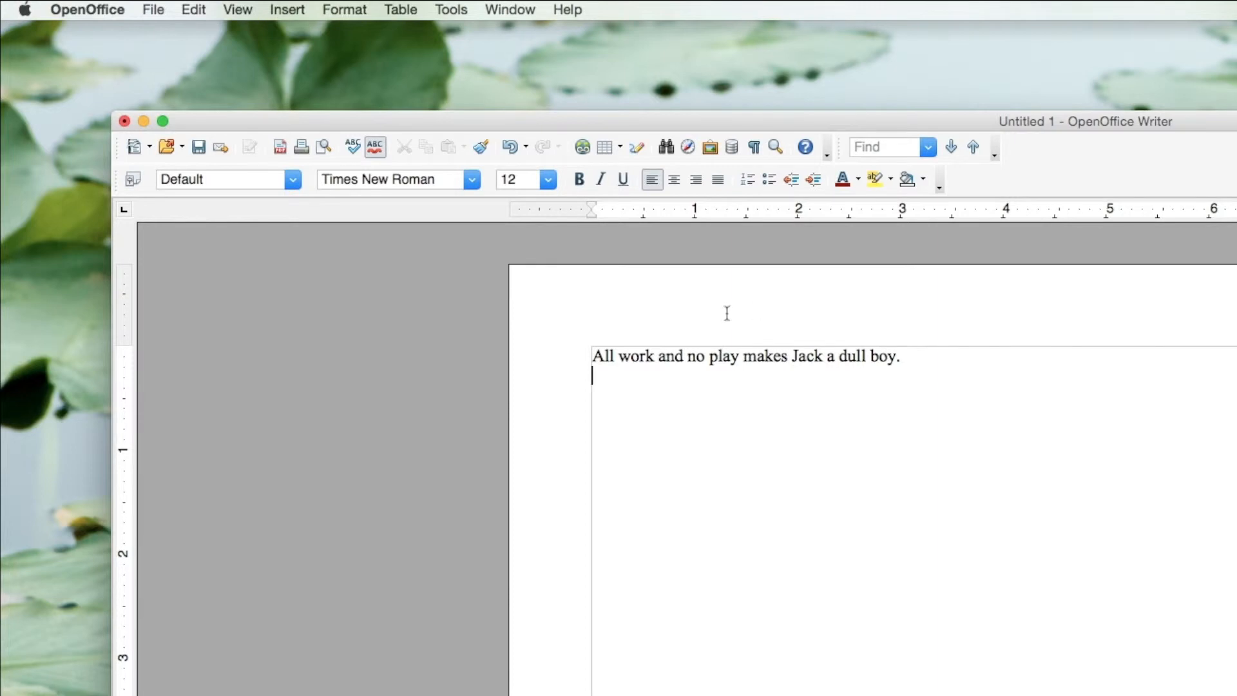
{"action": "left_click", "coordinate": [154, 9]}
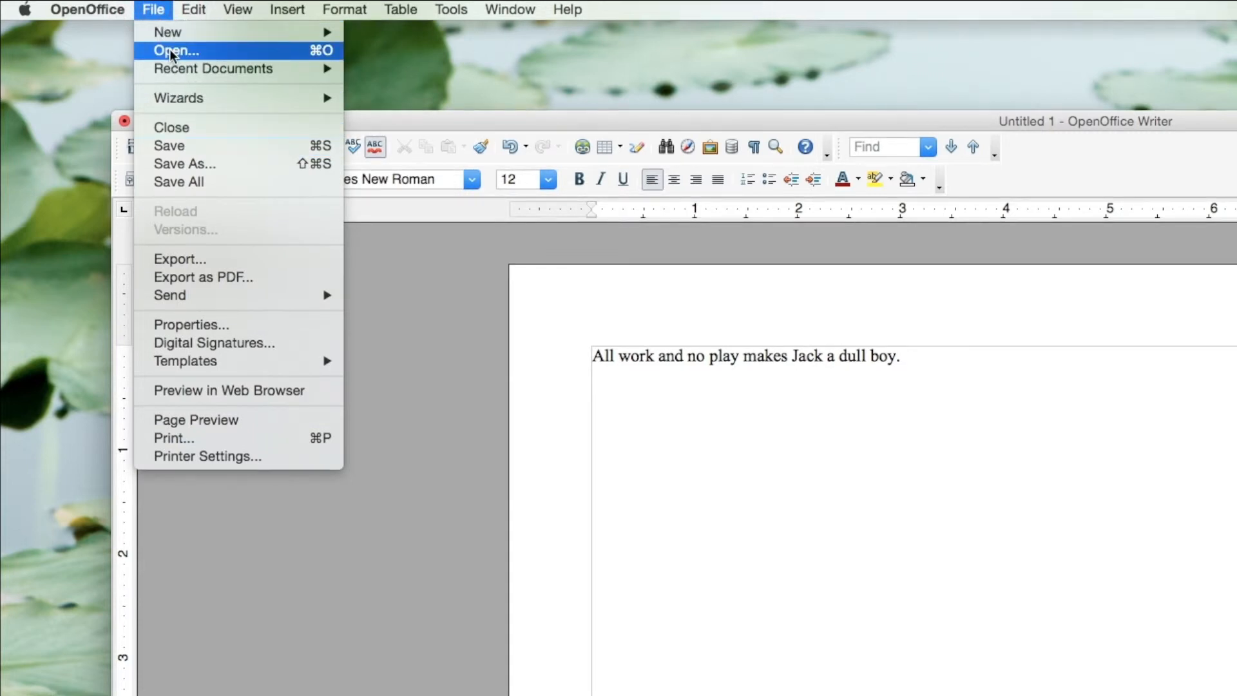
{"action": "left_click", "coordinate": [161, 9]}
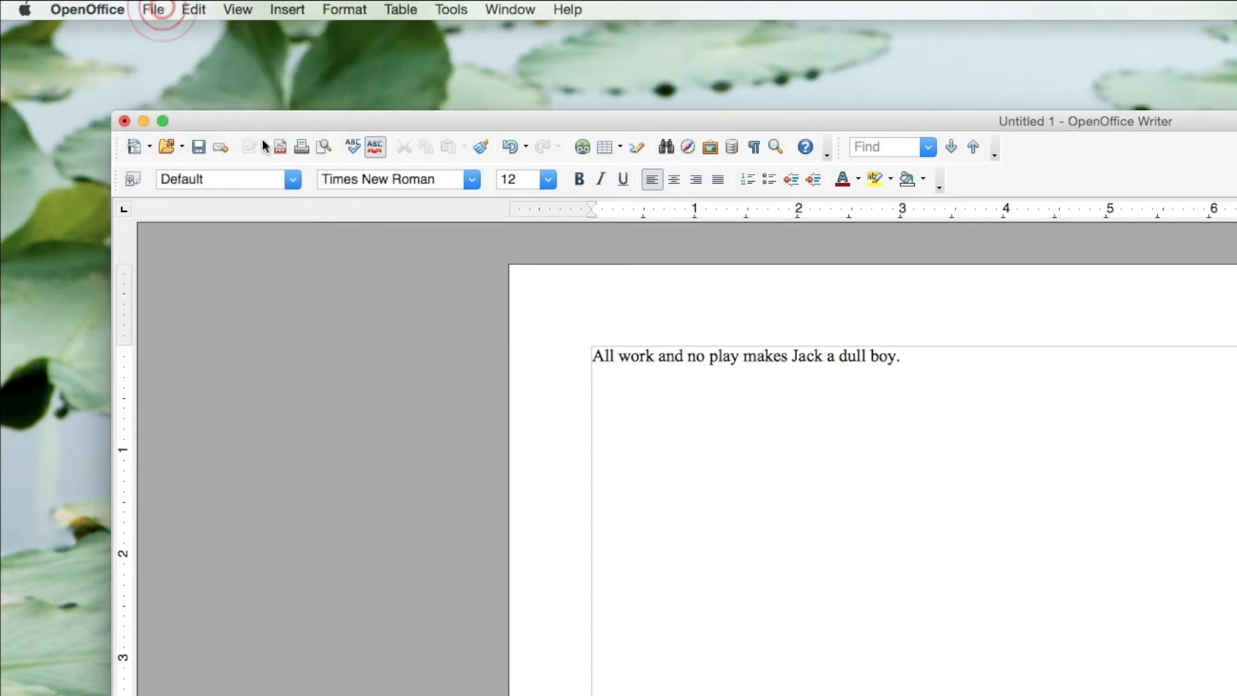
Step: Show the Gallery and insert the A04-Arrow-DarkRed-Right picture from the Arrows theme at the end of the sentence
{"action": "left_click", "coordinate": [451, 9]}
{"action": "left_click", "coordinate": [546, 169]}
{"action": "left_click", "coordinate": [592, 276]}
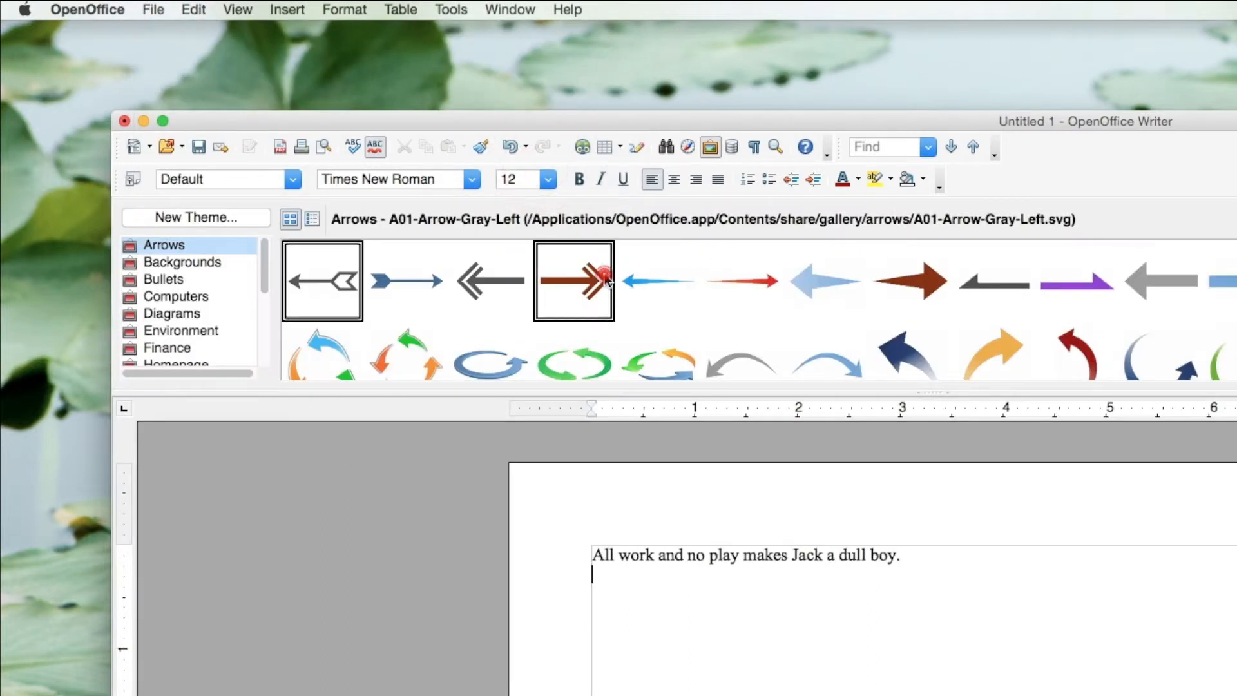
{"action": "left_click_drag", "start_coordinate": [588, 281], "coordinate": [939, 553]}
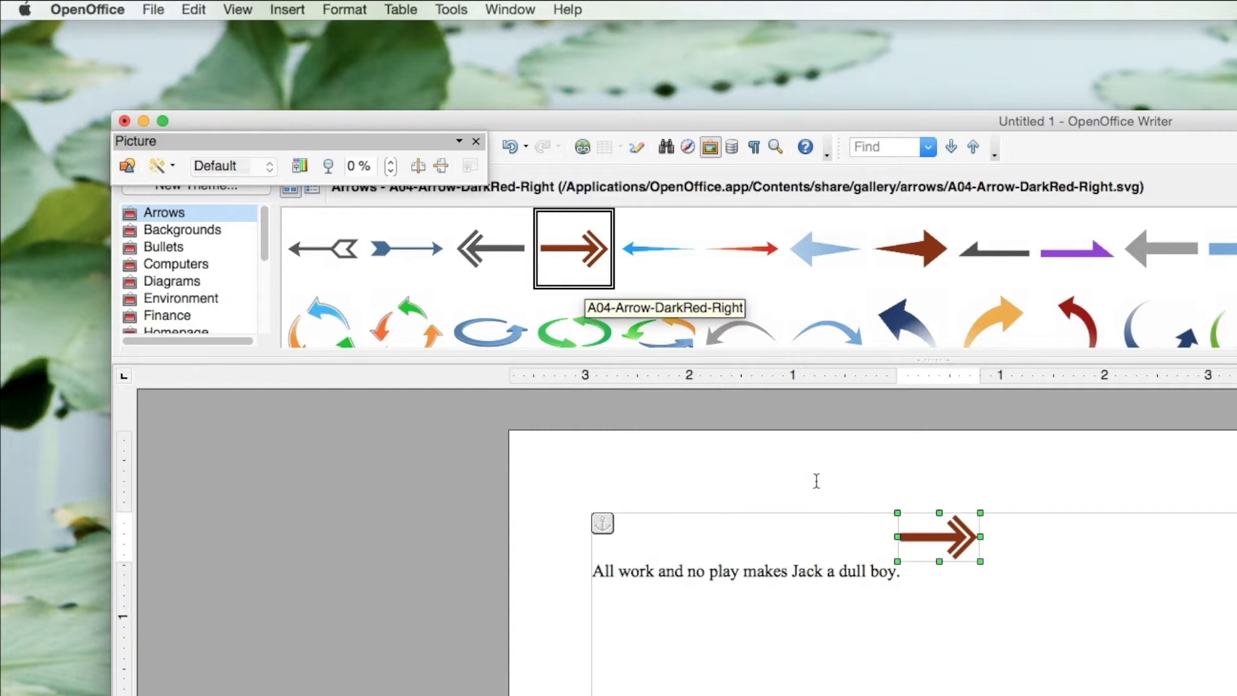
Step: Hide the Gallery and close the floating Picture toolbar, returning to the document text
{"action": "left_click", "coordinate": [711, 149]}
{"action": "left_click", "coordinate": [711, 149]}
{"action": "left_click", "coordinate": [712, 152]}
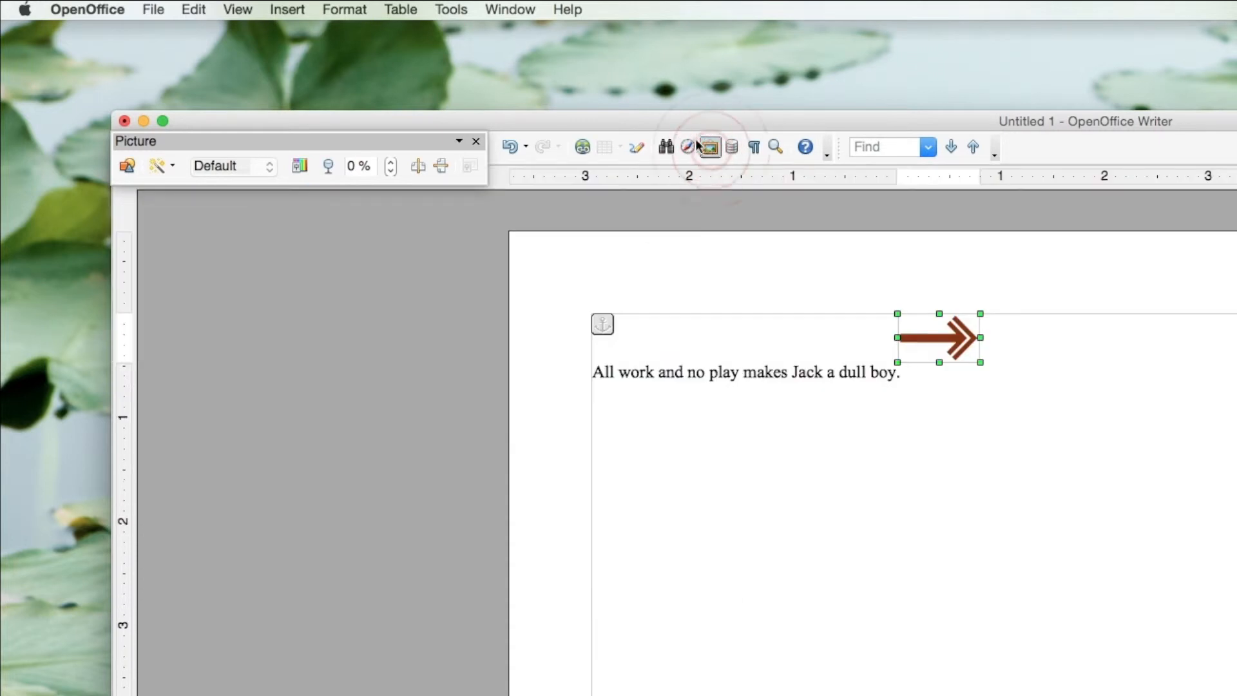
{"action": "left_click", "coordinate": [476, 141]}
{"action": "left_click", "coordinate": [930, 388]}
{"action": "key", "text": "Return"}
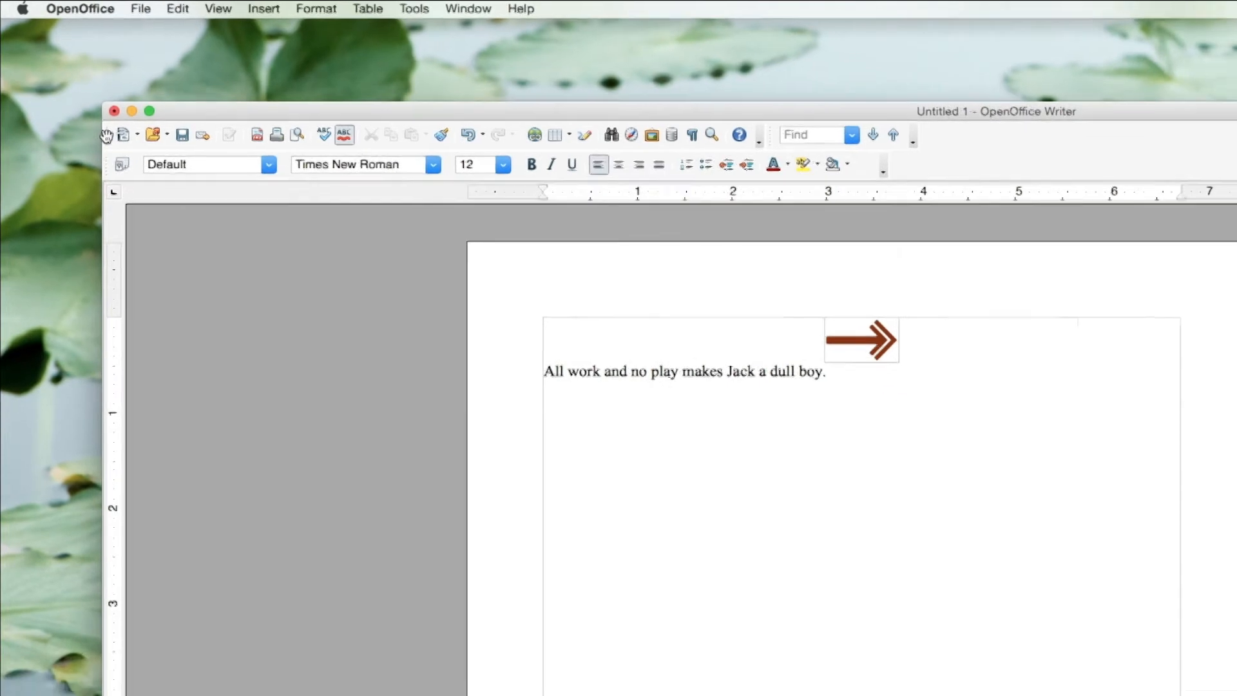
Step: Undock the Standard toolbar as a floating toolbar, and dock it back in its original place above the Formatting toolbar
{"action": "left_click_drag", "start_coordinate": [106, 136], "coordinate": [100, 286]}
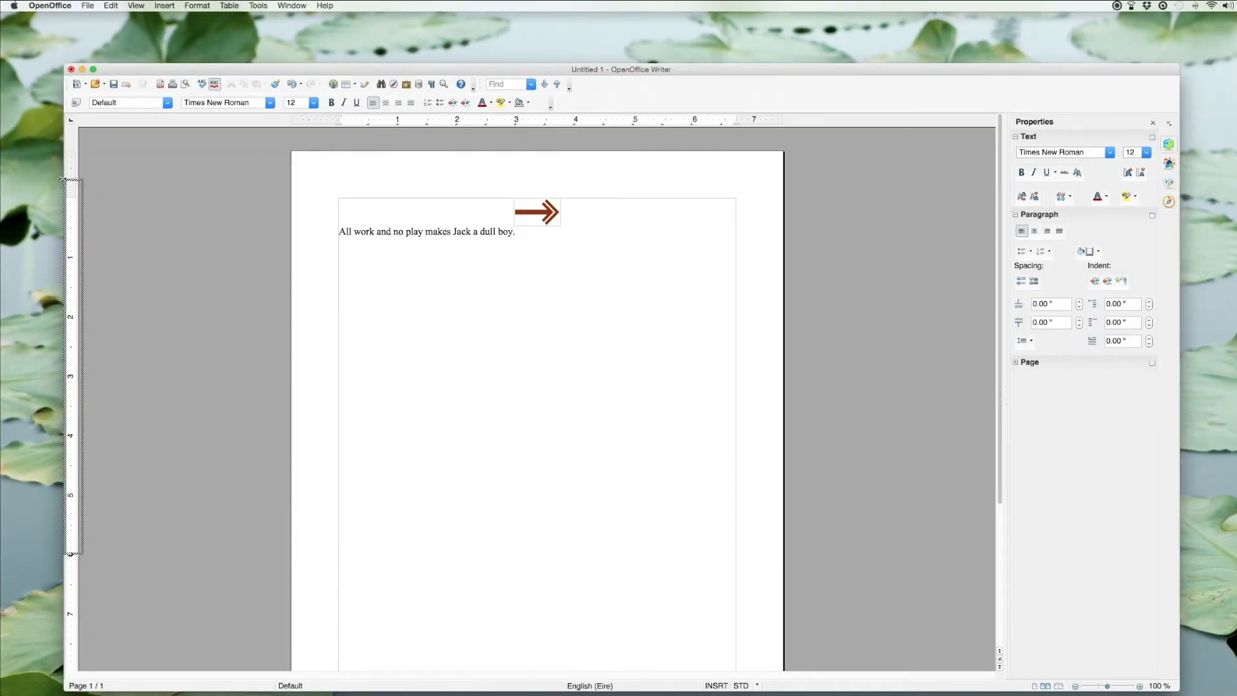
{"action": "left_click_drag", "start_coordinate": [62, 179], "coordinate": [752, 461]}
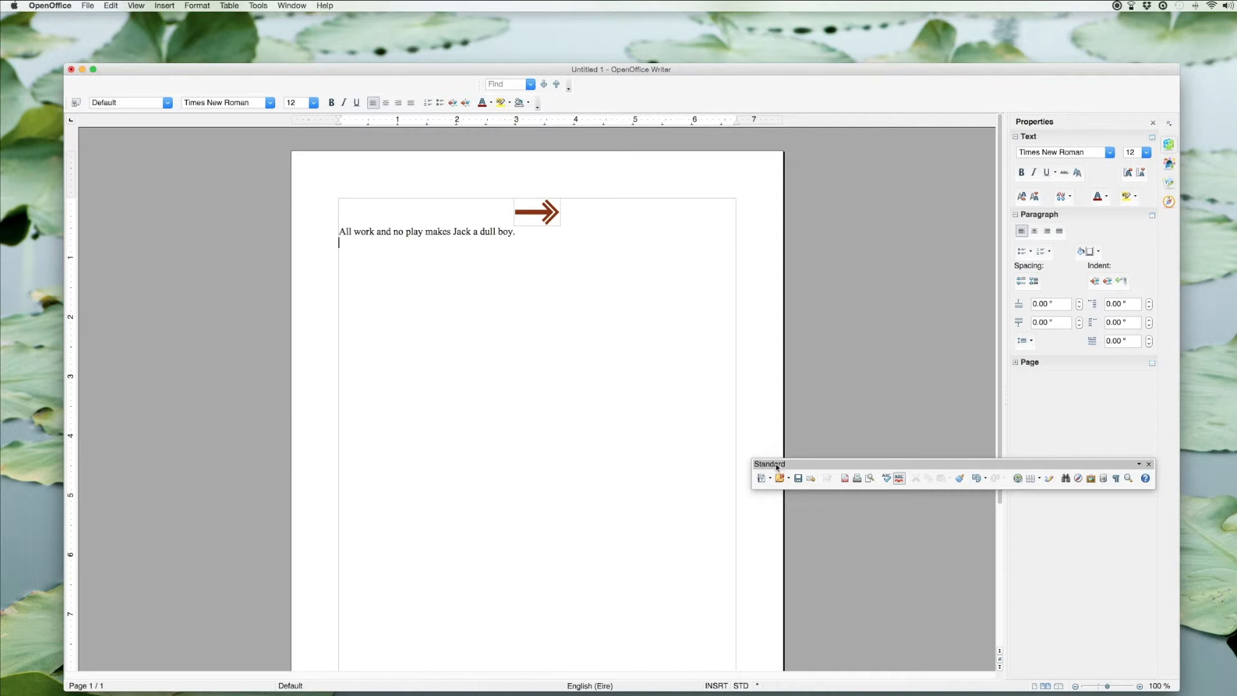
{"action": "left_click_drag", "start_coordinate": [779, 465], "coordinate": [64, 84]}
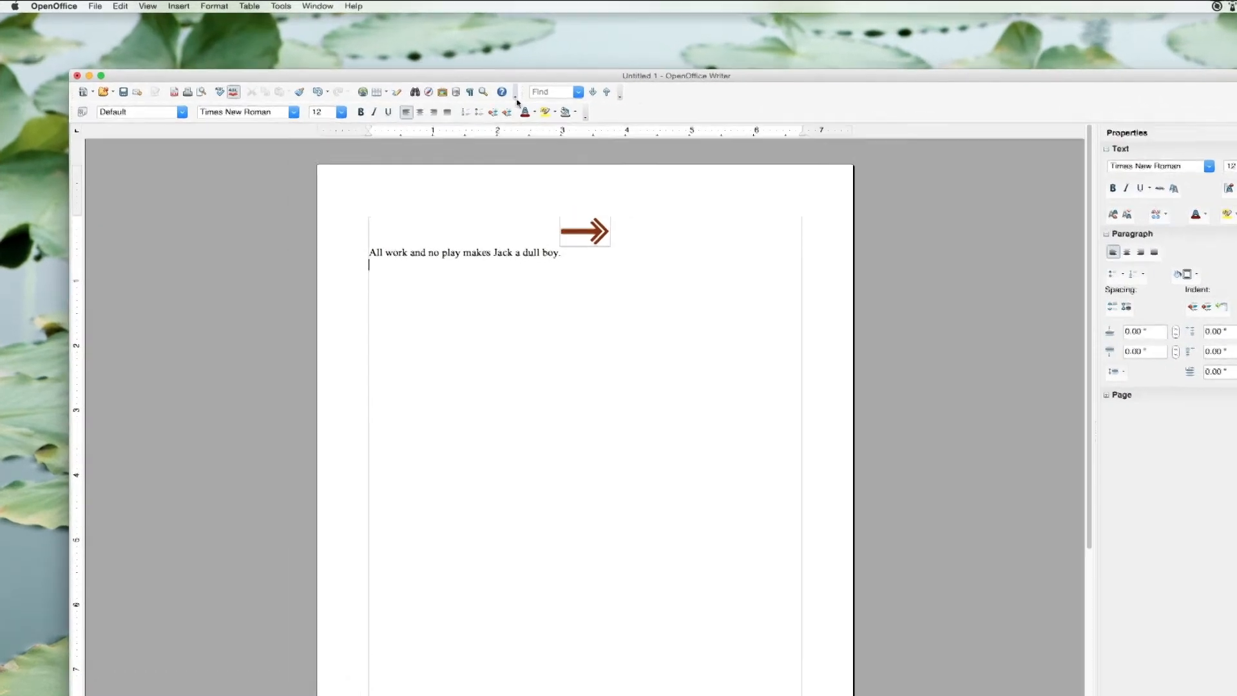
Step: Examine the options offered for the Standard and Formatting toolbars and the list of toolbars that can be shown
{"action": "left_click", "coordinate": [516, 97]}
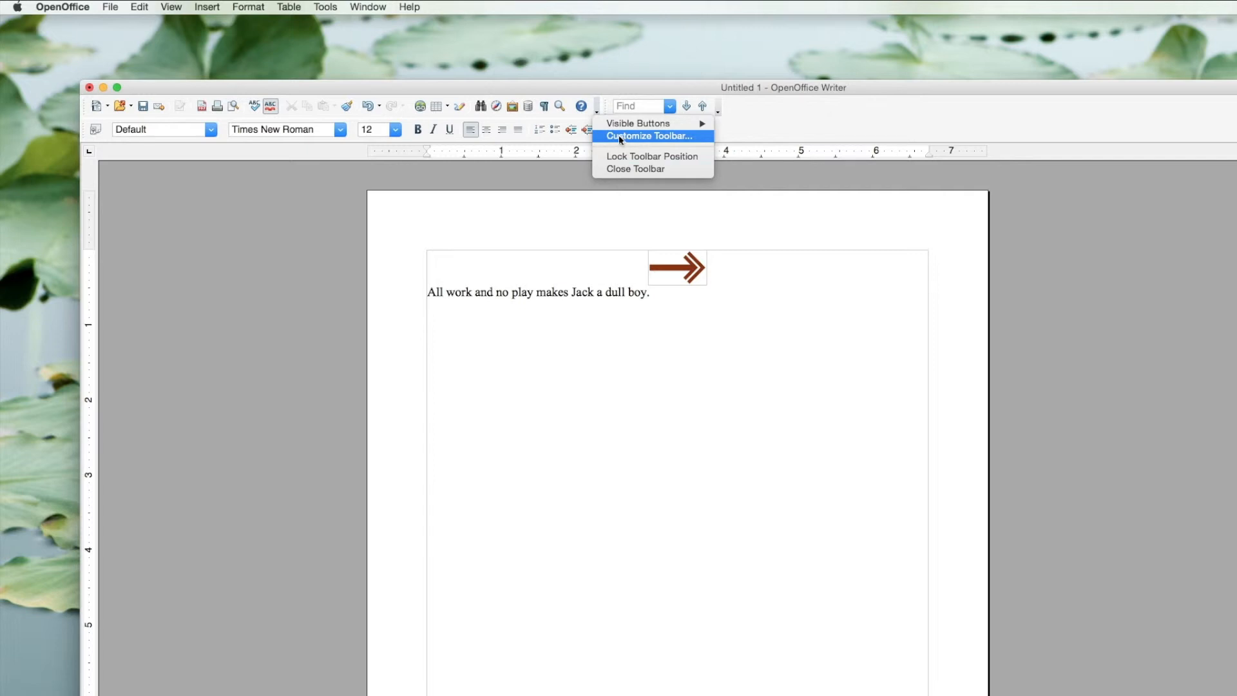
{"action": "left_click", "coordinate": [599, 95]}
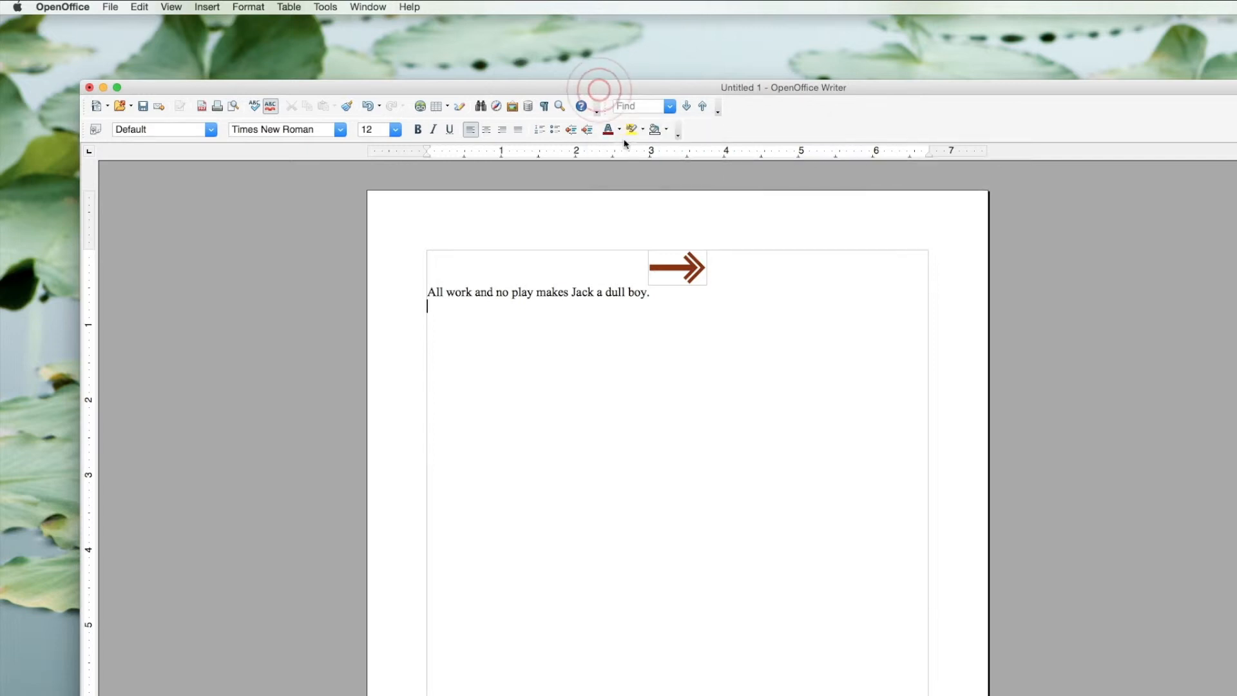
{"action": "left_click", "coordinate": [696, 133]}
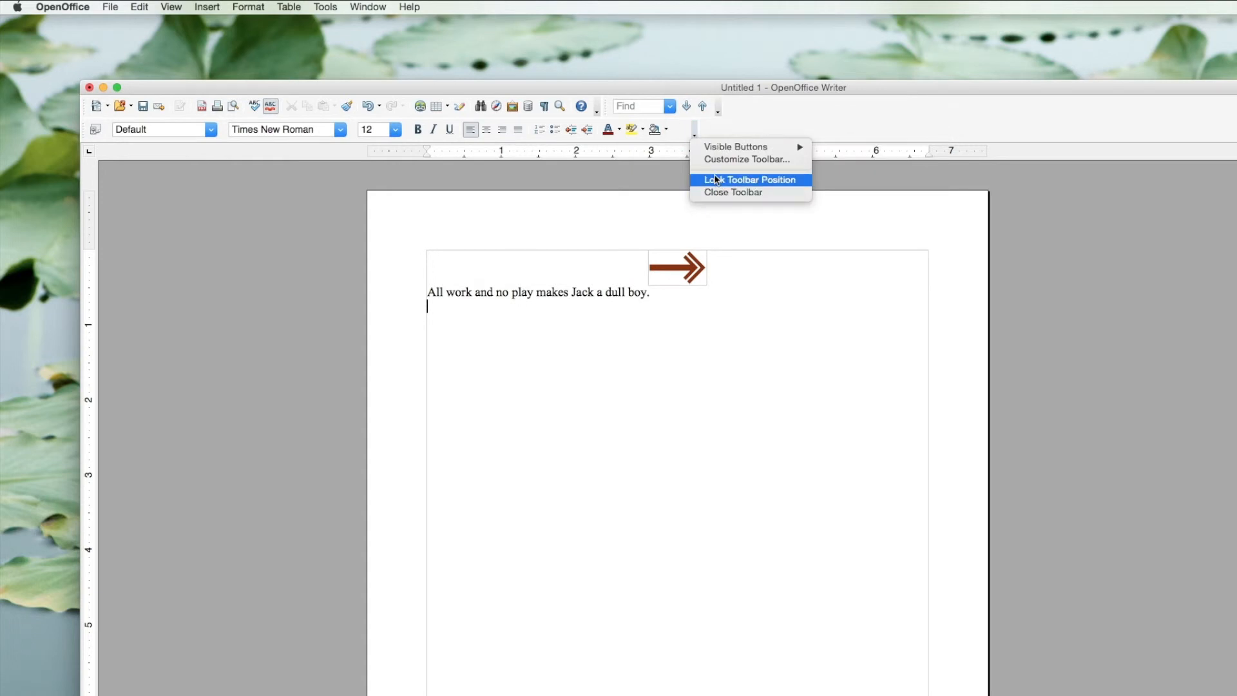
{"action": "mouse_move", "coordinate": [717, 151]}
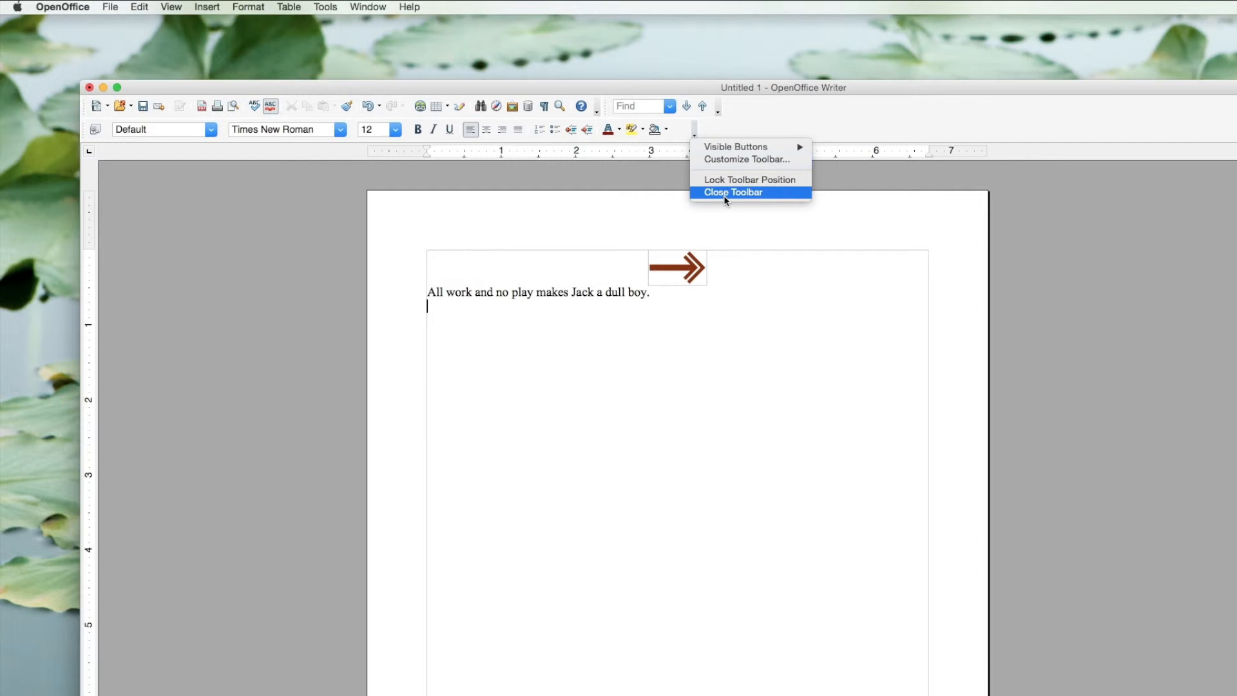
{"action": "left_click", "coordinate": [450, 350]}
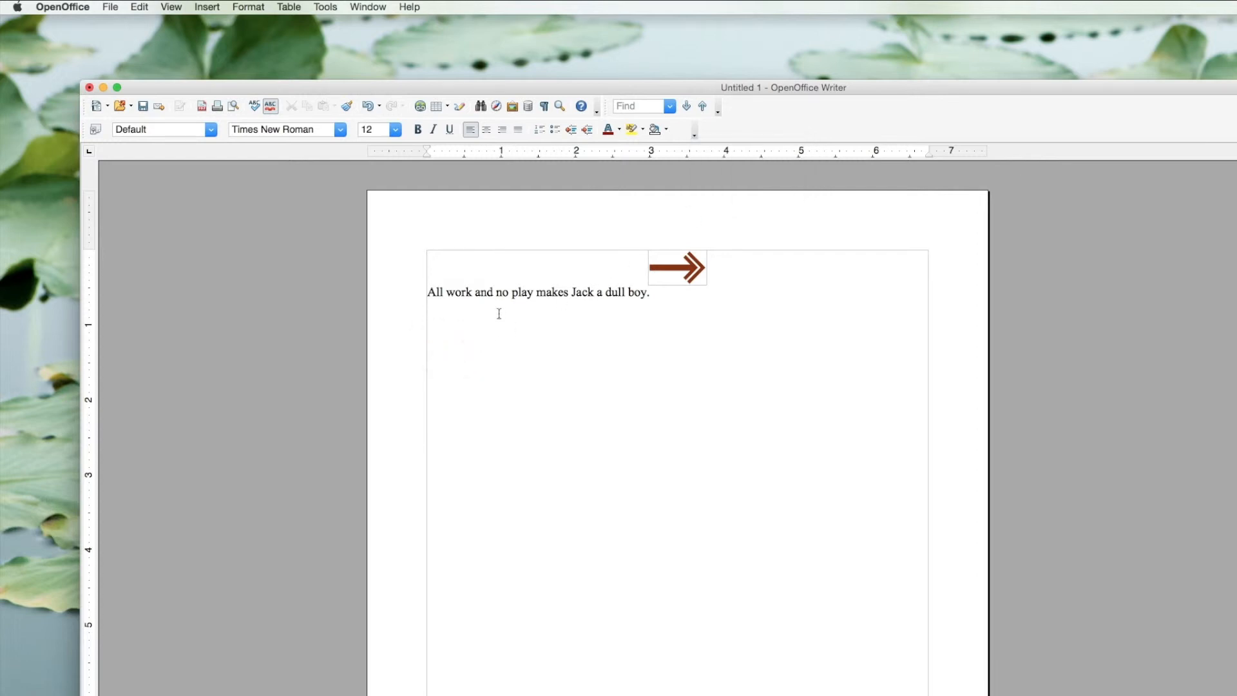
{"action": "left_click", "coordinate": [176, 10]}
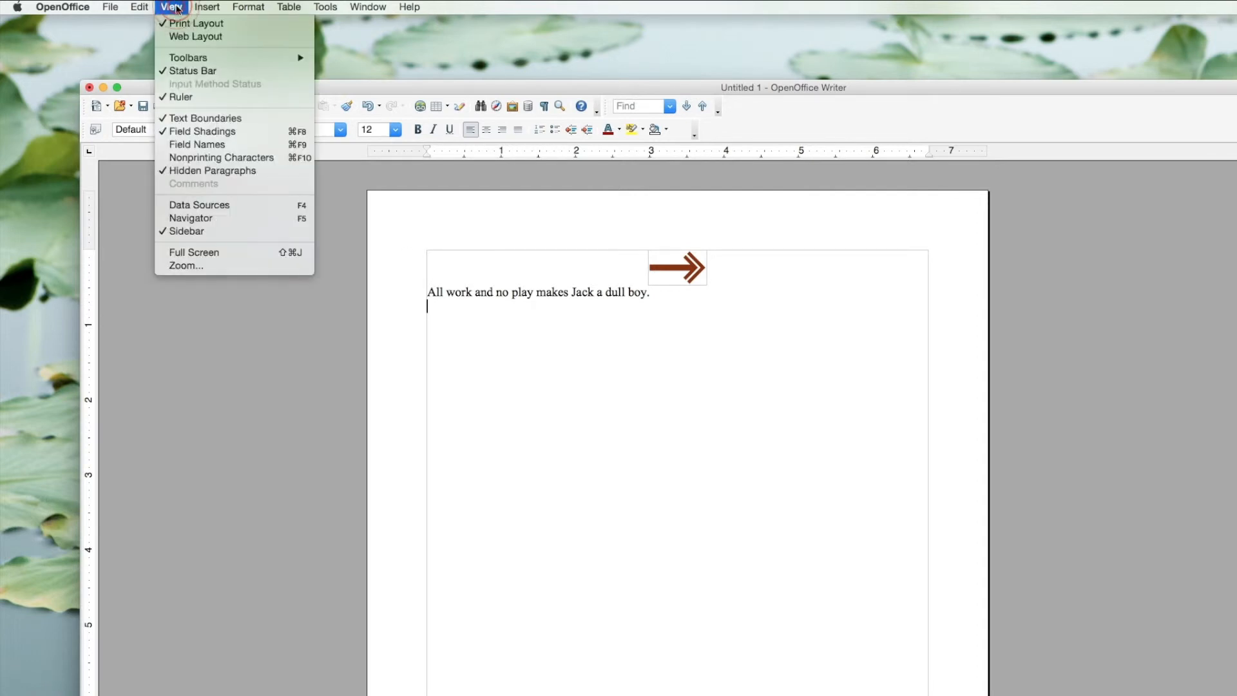
{"action": "mouse_move", "coordinate": [203, 63]}
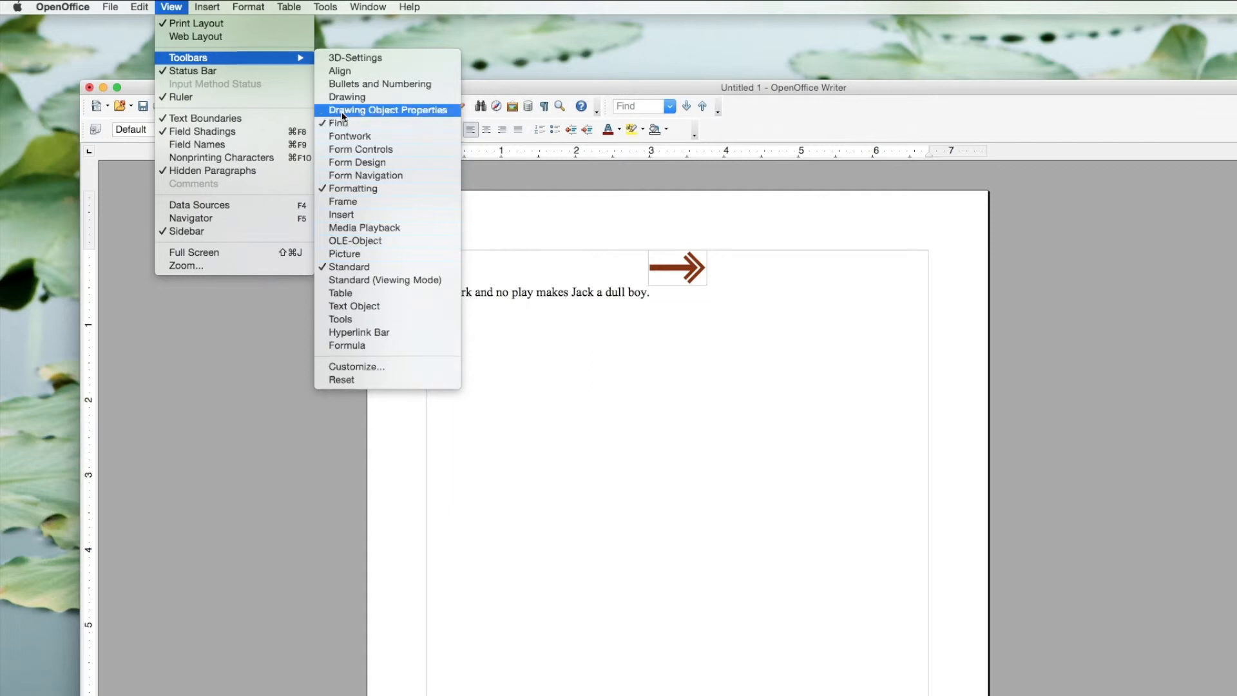
{"action": "left_click", "coordinate": [172, 8]}
Step: Close the Formatting toolbar, and restore it from the list of available toolbars
{"action": "left_click", "coordinate": [693, 130]}
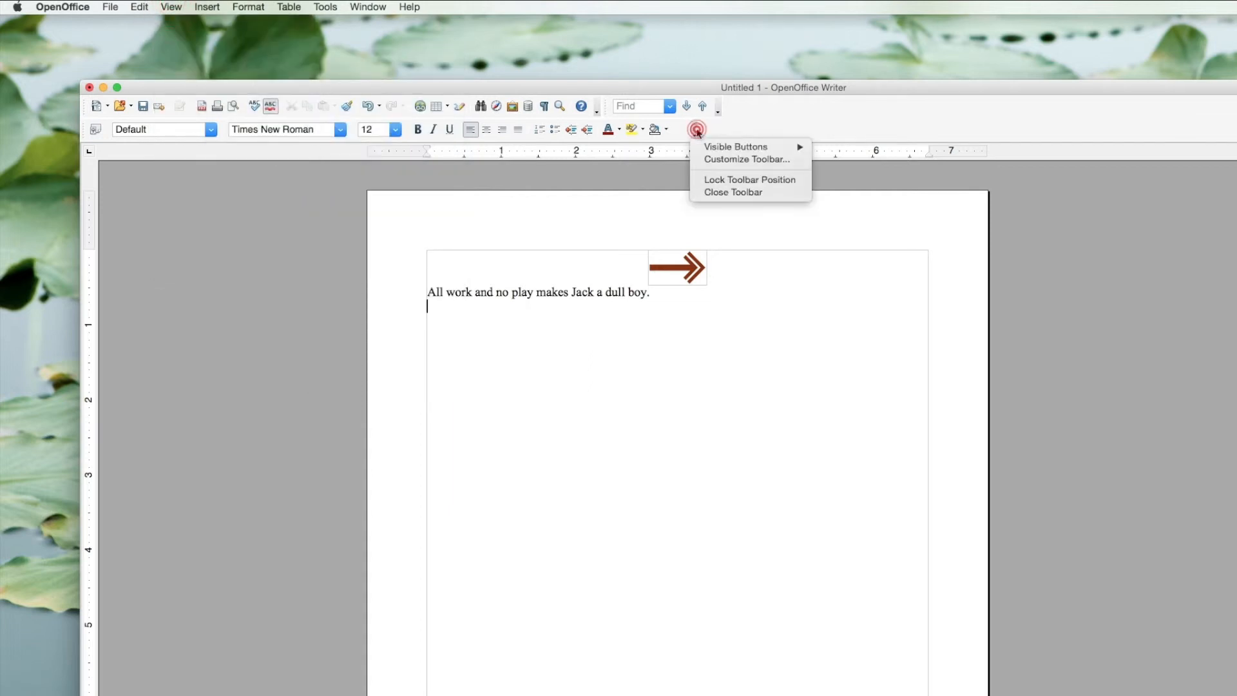
{"action": "left_click", "coordinate": [705, 192]}
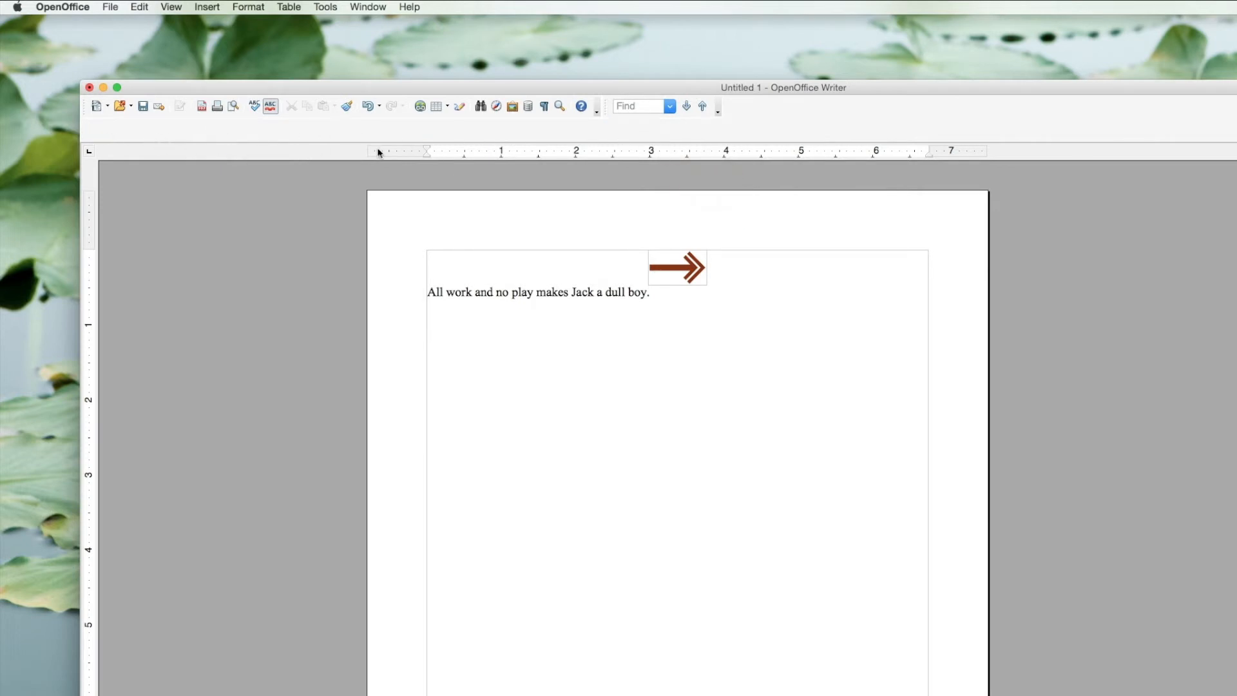
{"action": "left_click", "coordinate": [171, 6]}
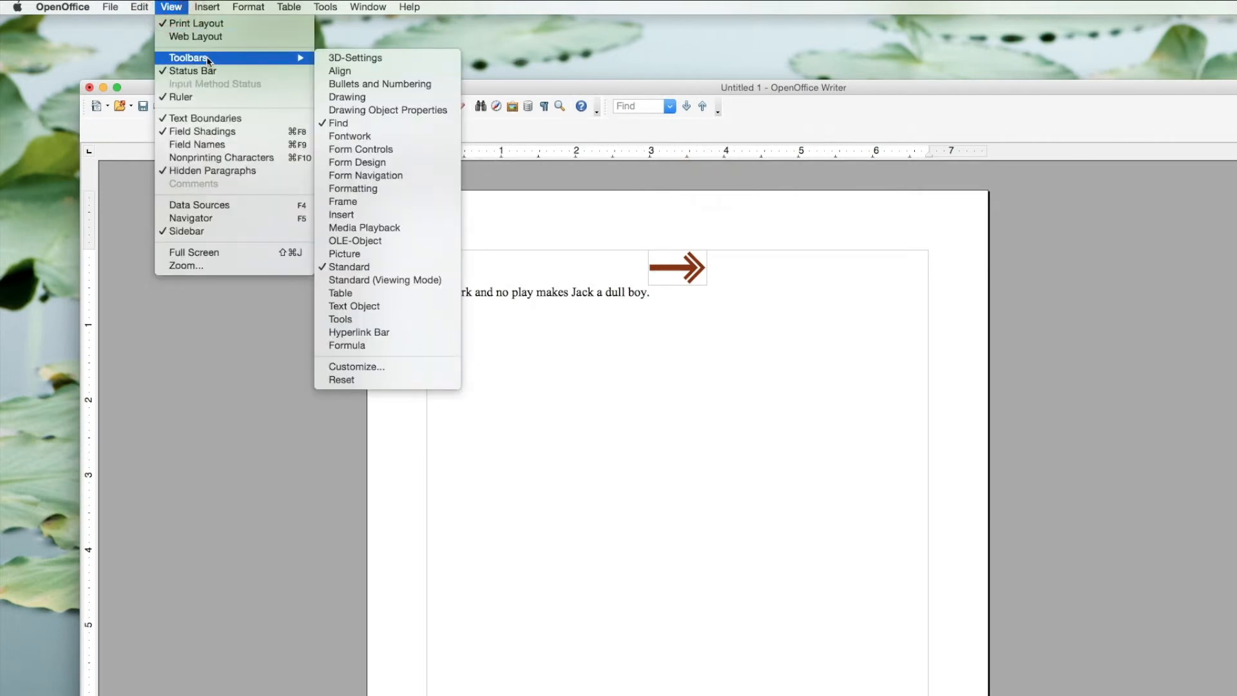
{"action": "left_click", "coordinate": [402, 188]}
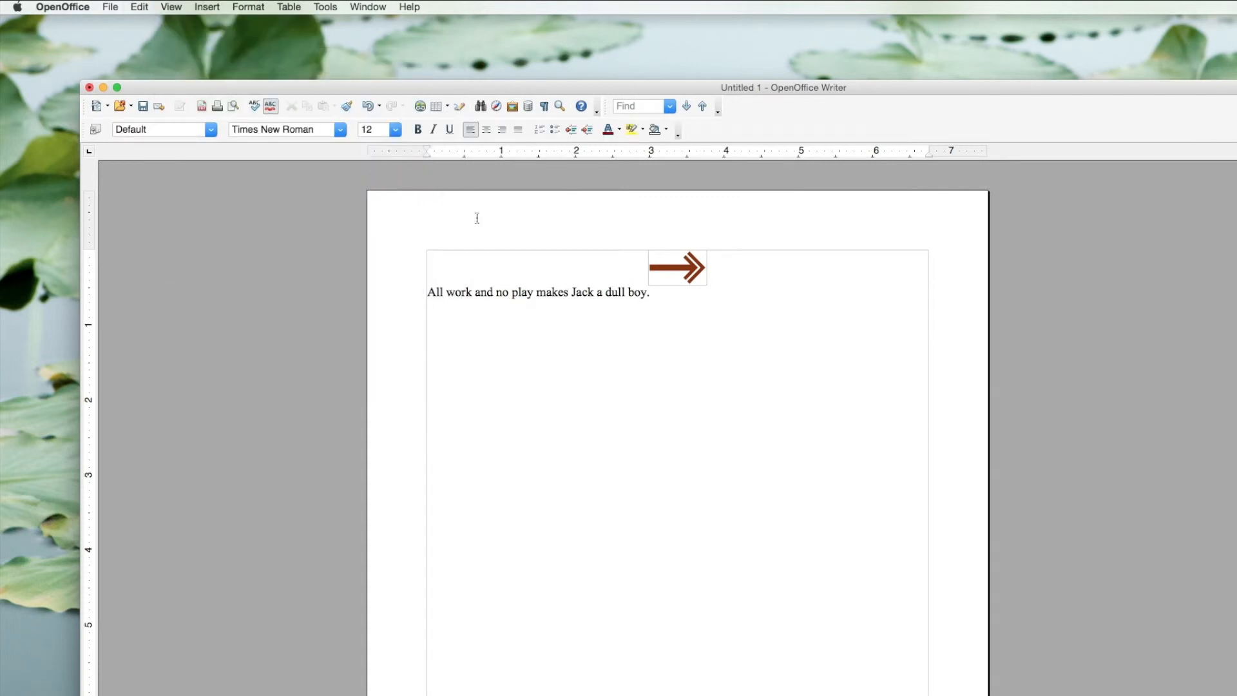
Step: Hide the Bold button on the Formatting toolbar, and make it visible again
{"action": "left_click", "coordinate": [678, 131]}
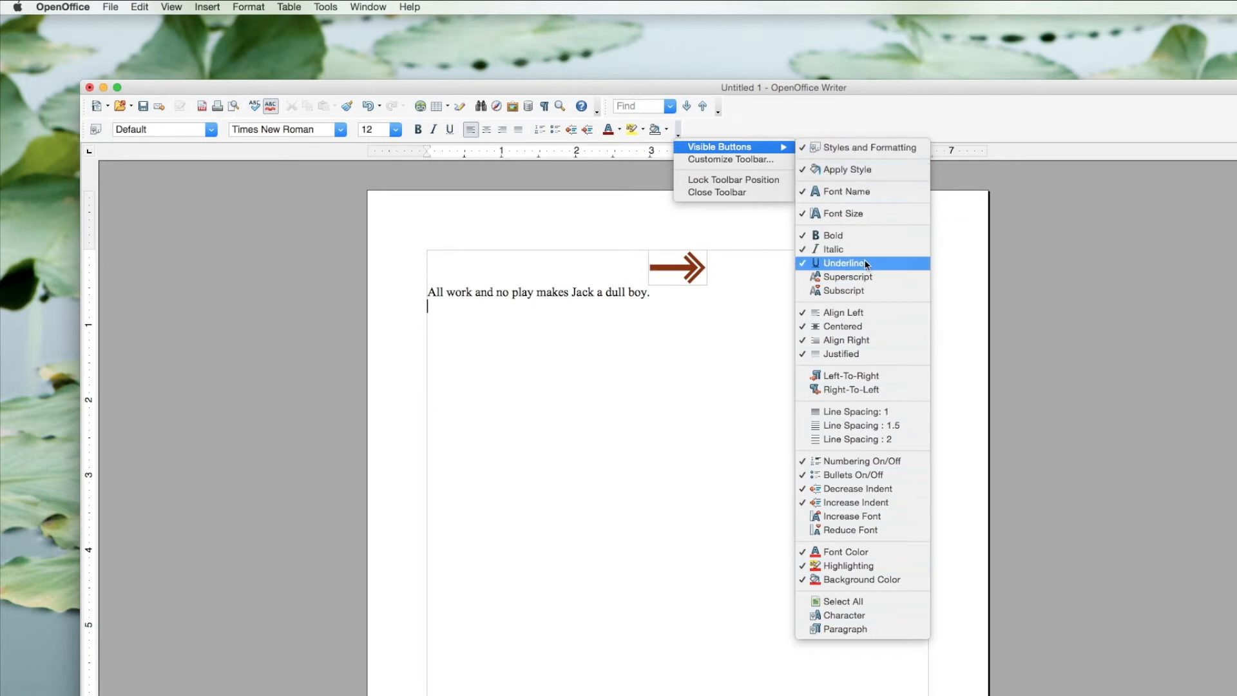
{"action": "left_click", "coordinate": [818, 234]}
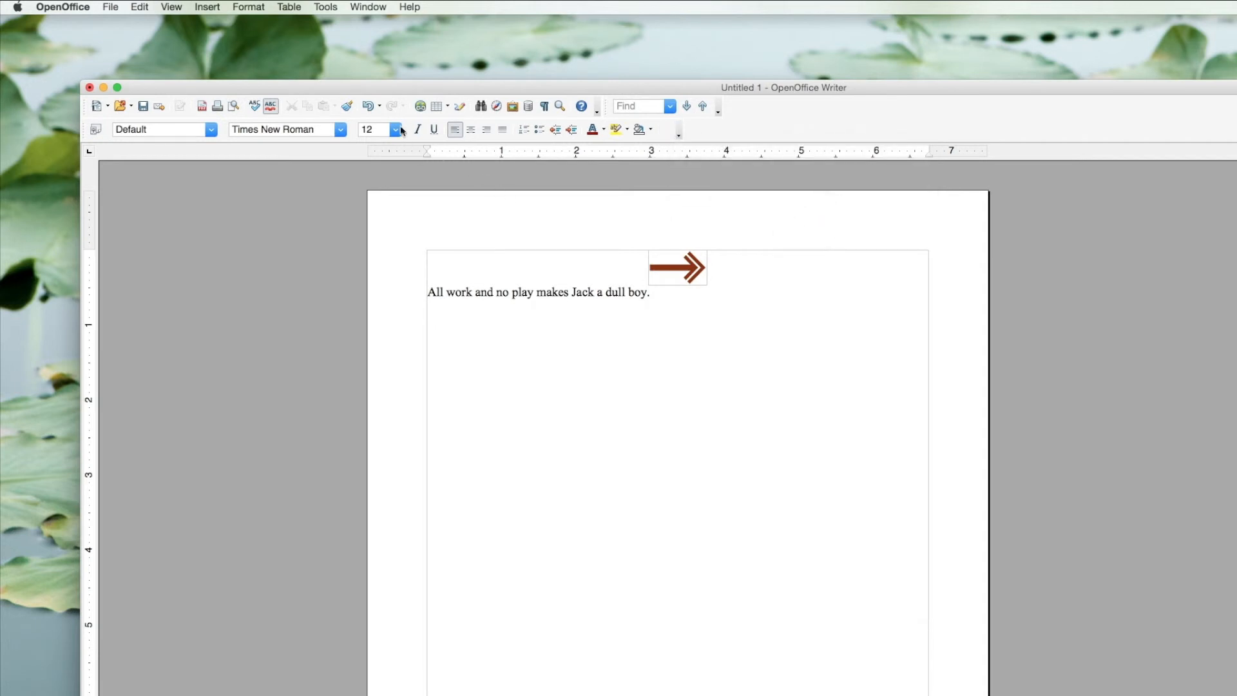
{"action": "left_click", "coordinate": [679, 131]}
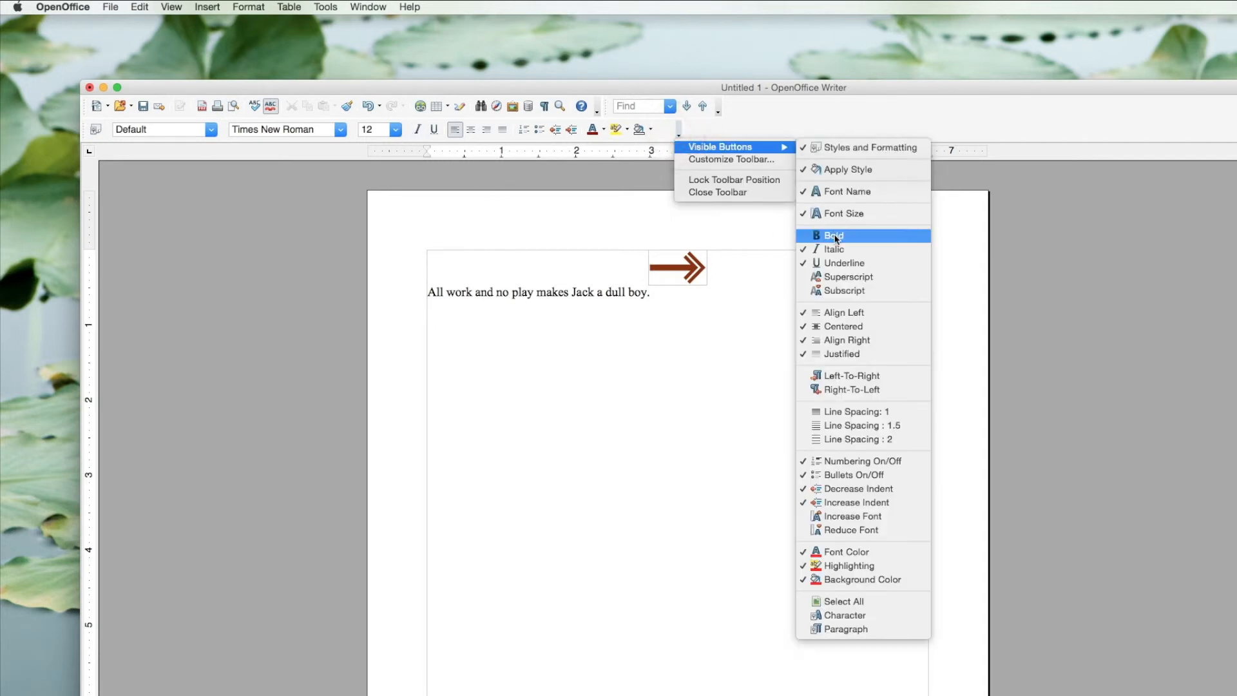
{"action": "left_click", "coordinate": [836, 235]}
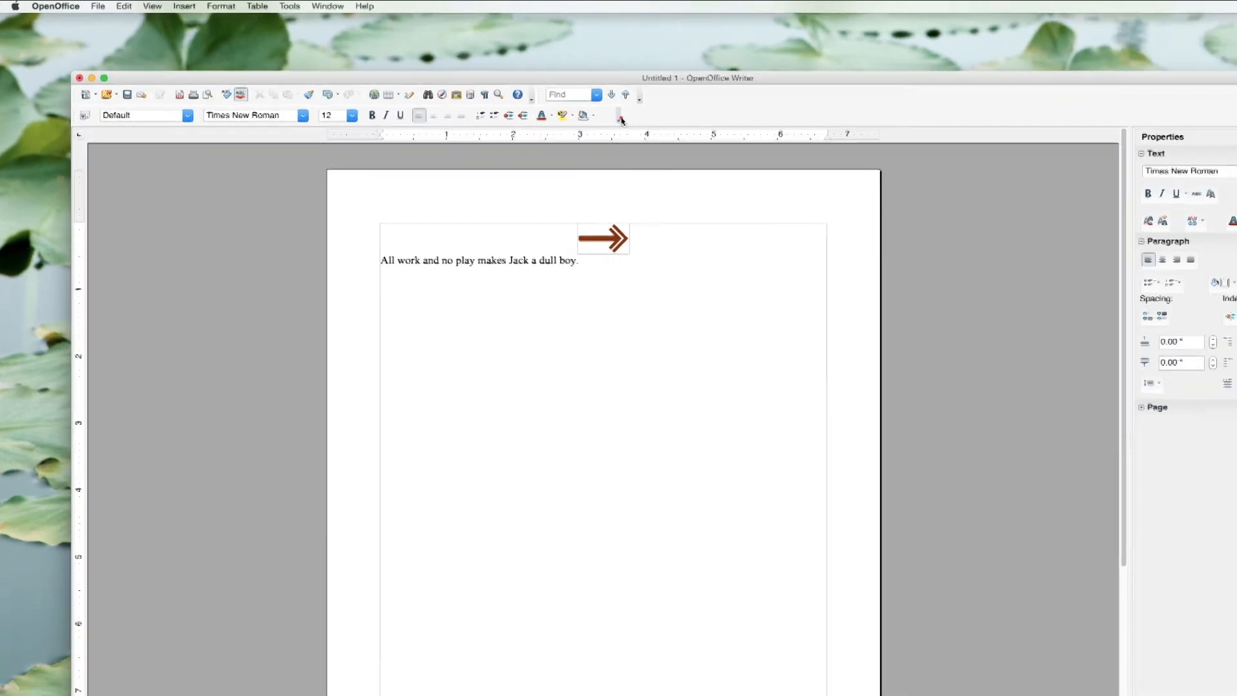
Step: Examine the Formatting toolbar's customization settings, including the Keyboard and Events pages, and leave without changes
{"action": "left_click", "coordinate": [694, 134]}
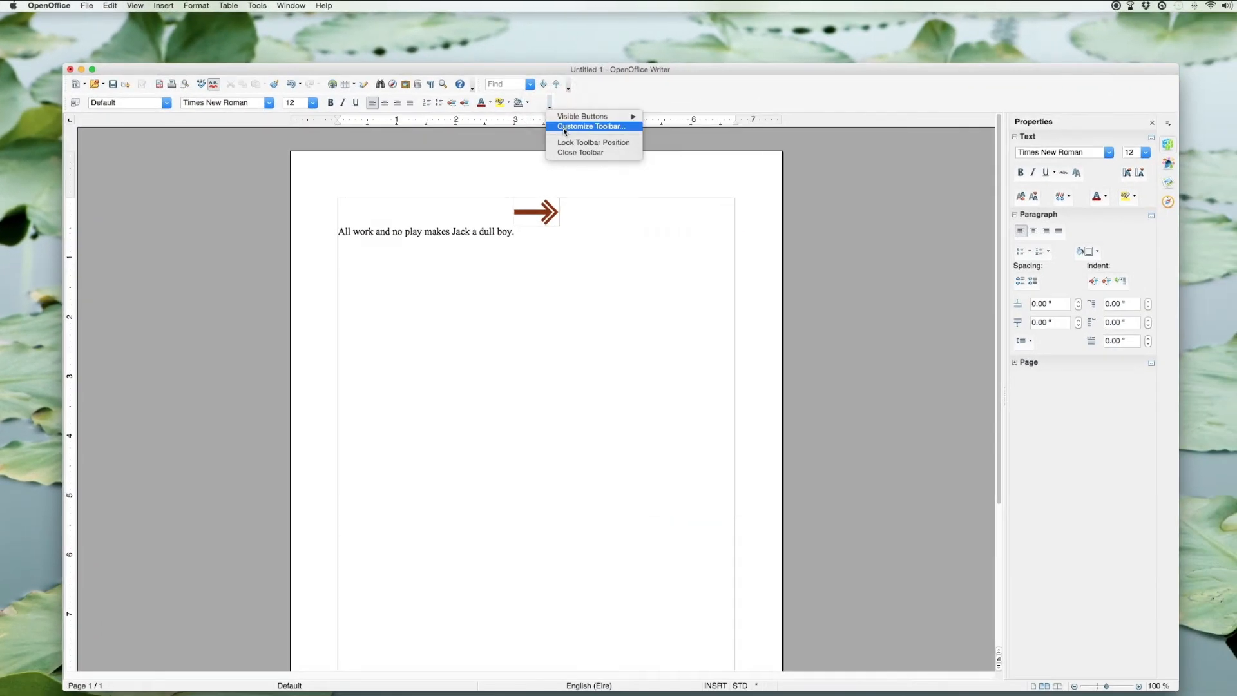
{"action": "left_click", "coordinate": [564, 128]}
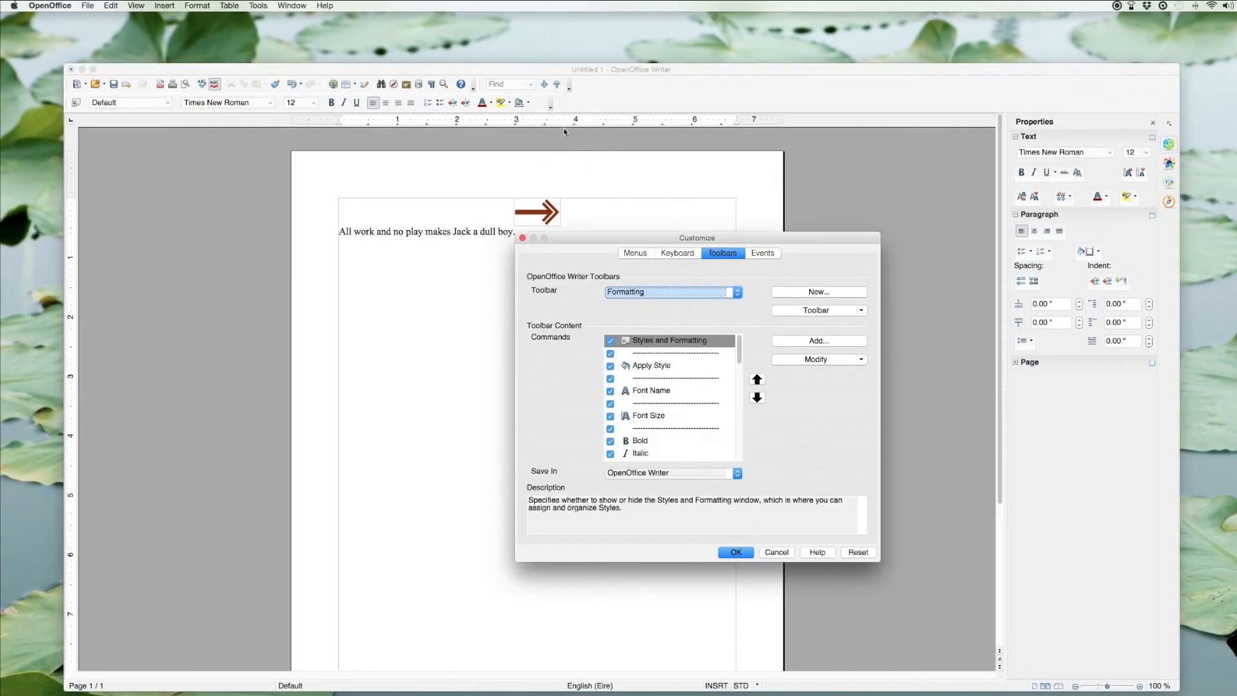
{"action": "left_click", "coordinate": [677, 253]}
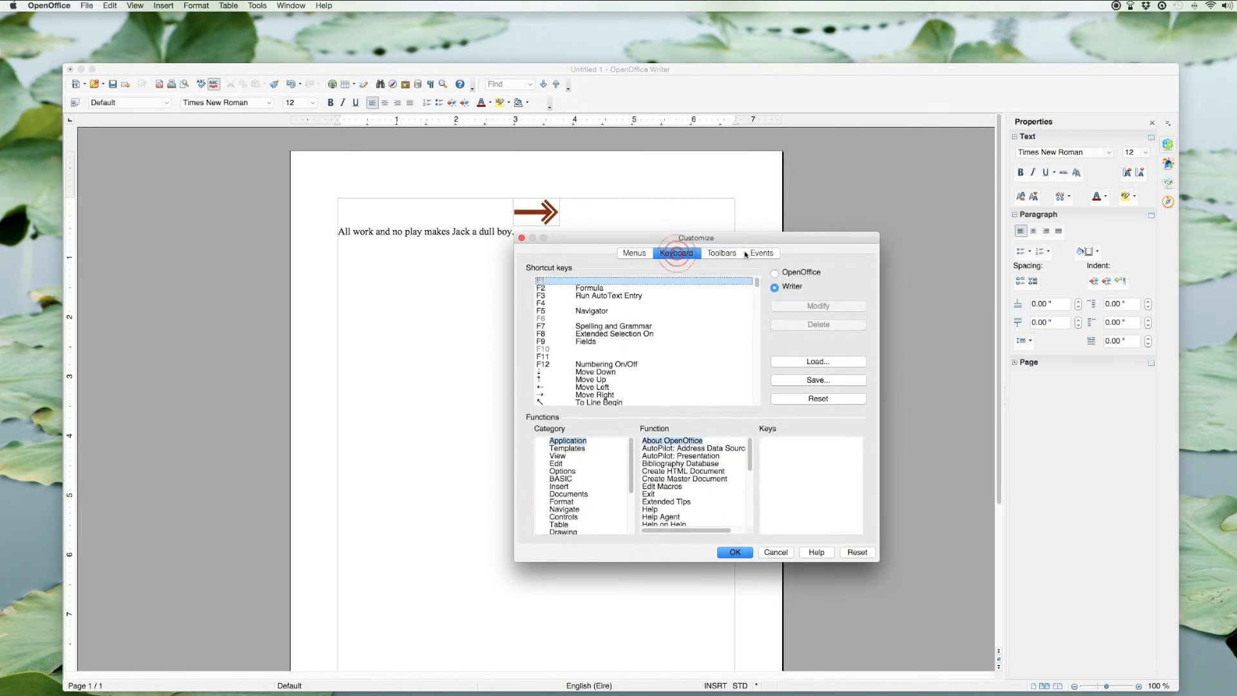
{"action": "left_click", "coordinate": [763, 253]}
{"action": "left_click", "coordinate": [776, 552]}
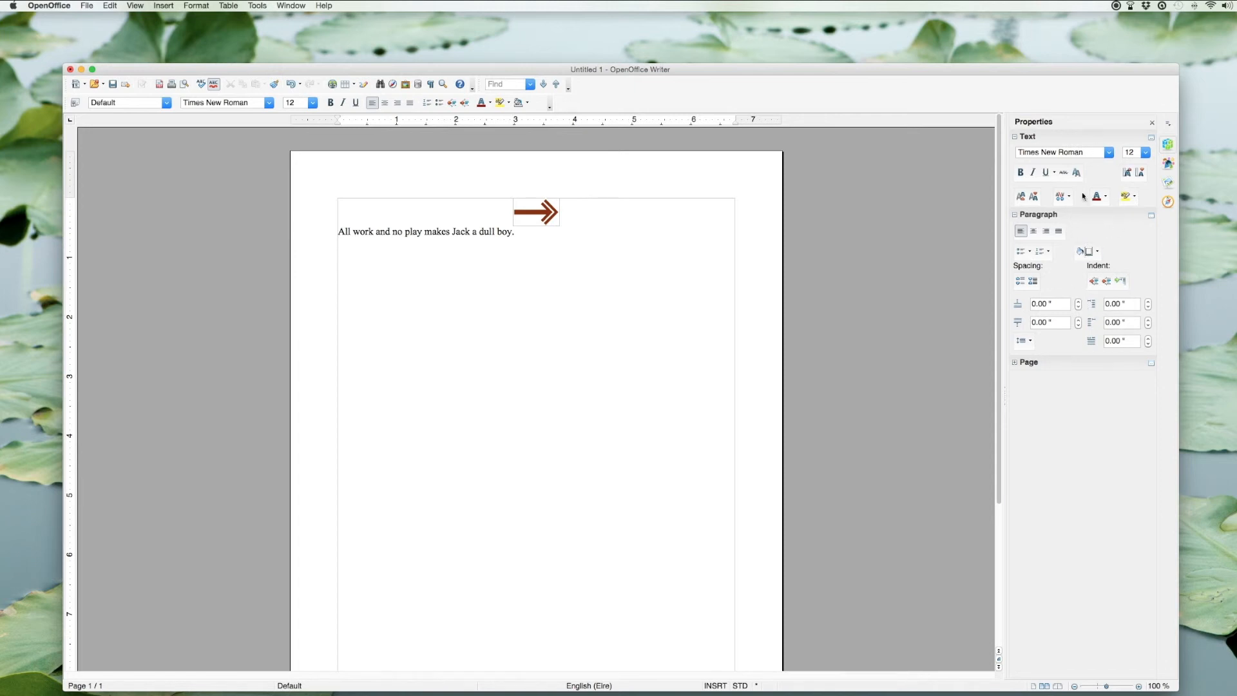
Step: Look through the sidebar's Styles and Formatting, Gallery and Navigator decks, and return to Properties
{"action": "left_click", "coordinate": [1168, 163]}
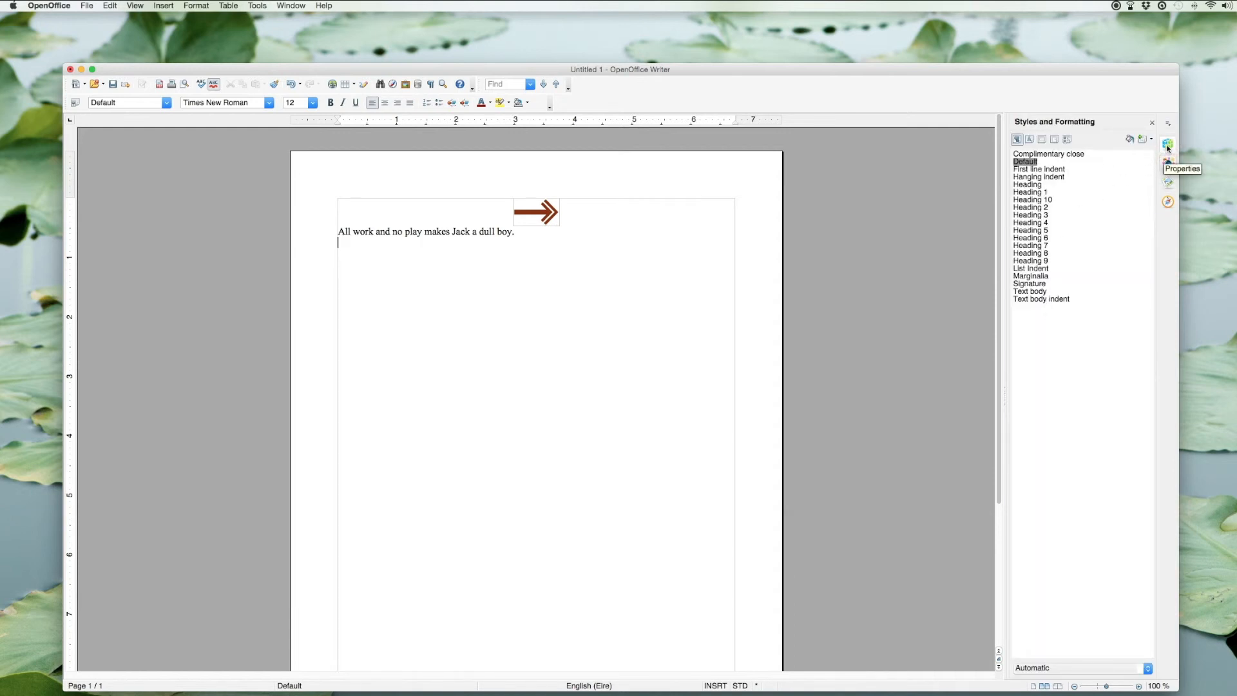
{"action": "left_click", "coordinate": [1168, 183]}
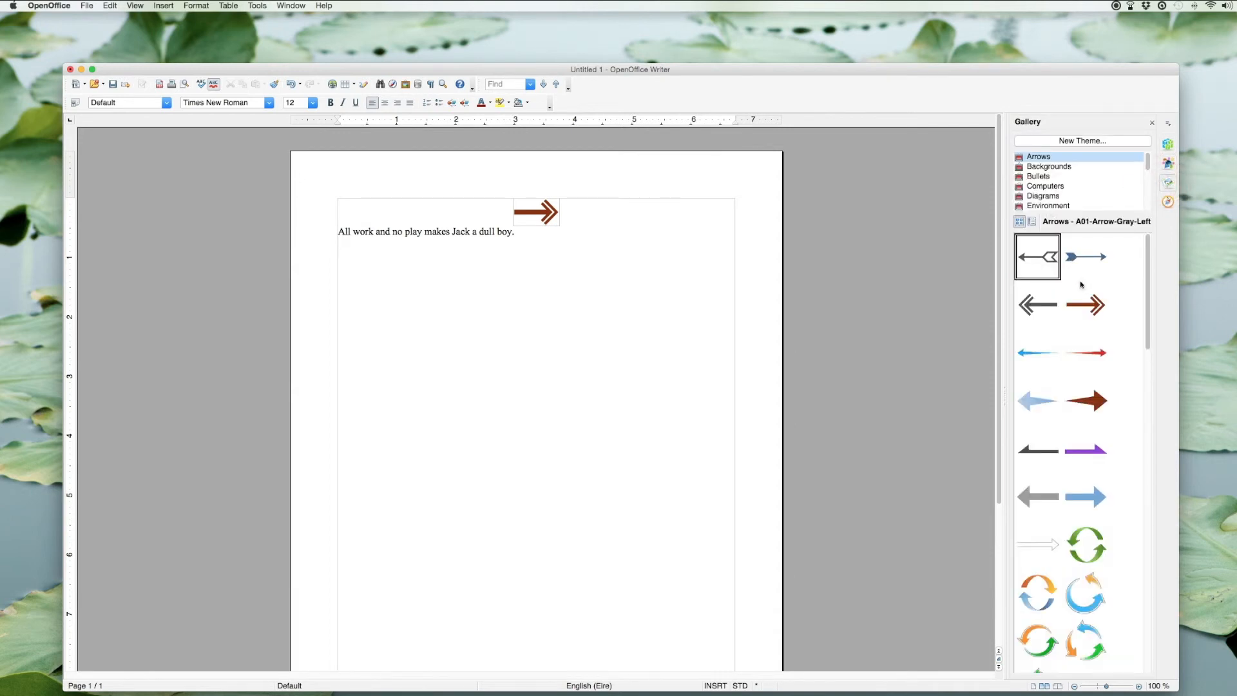
{"action": "scroll", "coordinate": [1132, 304], "scroll_direction": "down", "scroll_amount": 10}
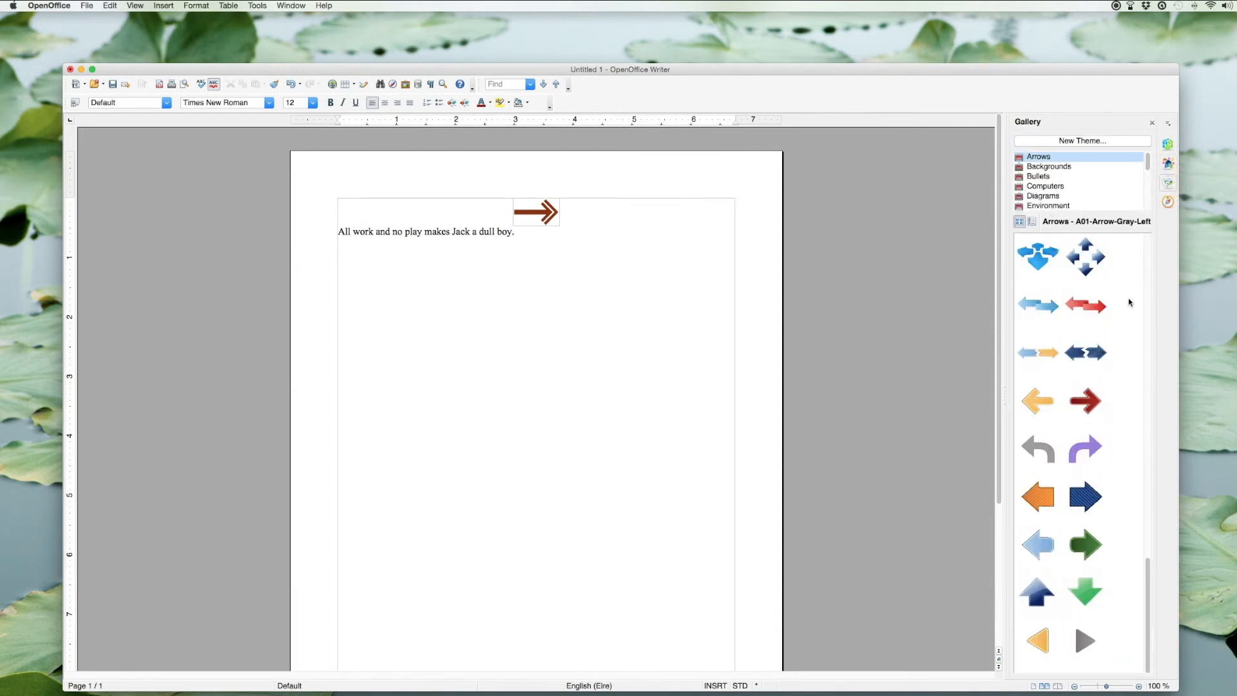
{"action": "scroll", "coordinate": [1129, 302], "scroll_direction": "up", "scroll_amount": 10}
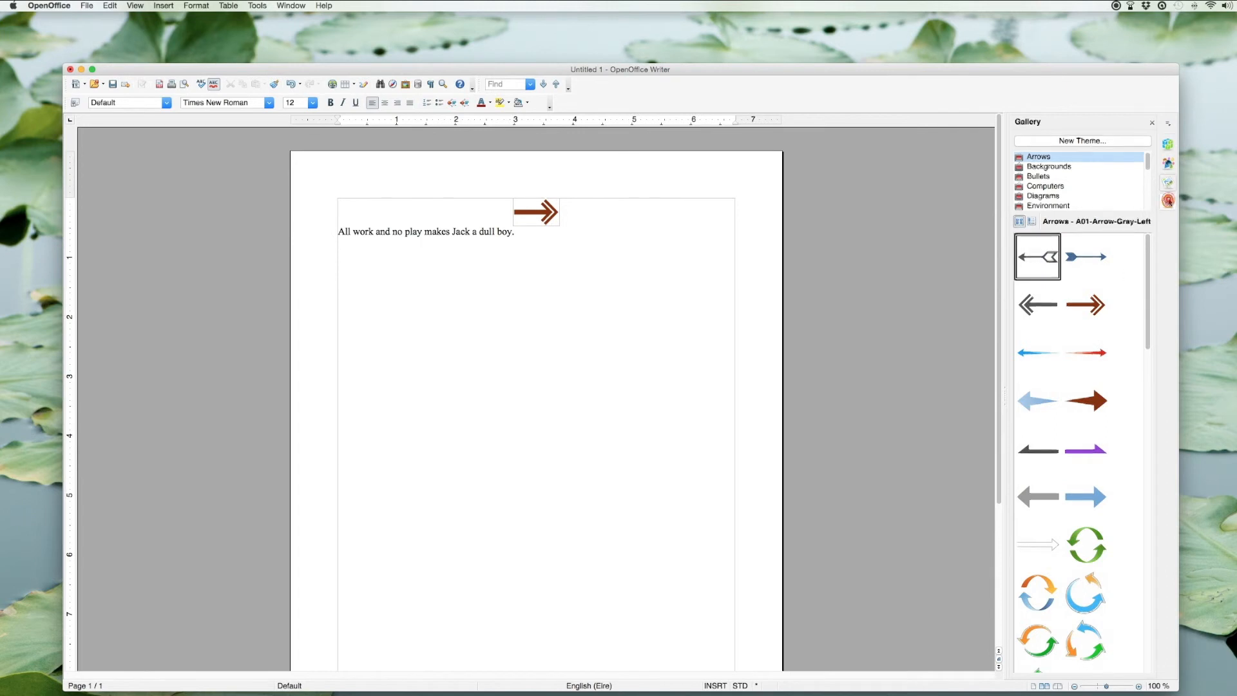
{"action": "left_click", "coordinate": [1168, 202]}
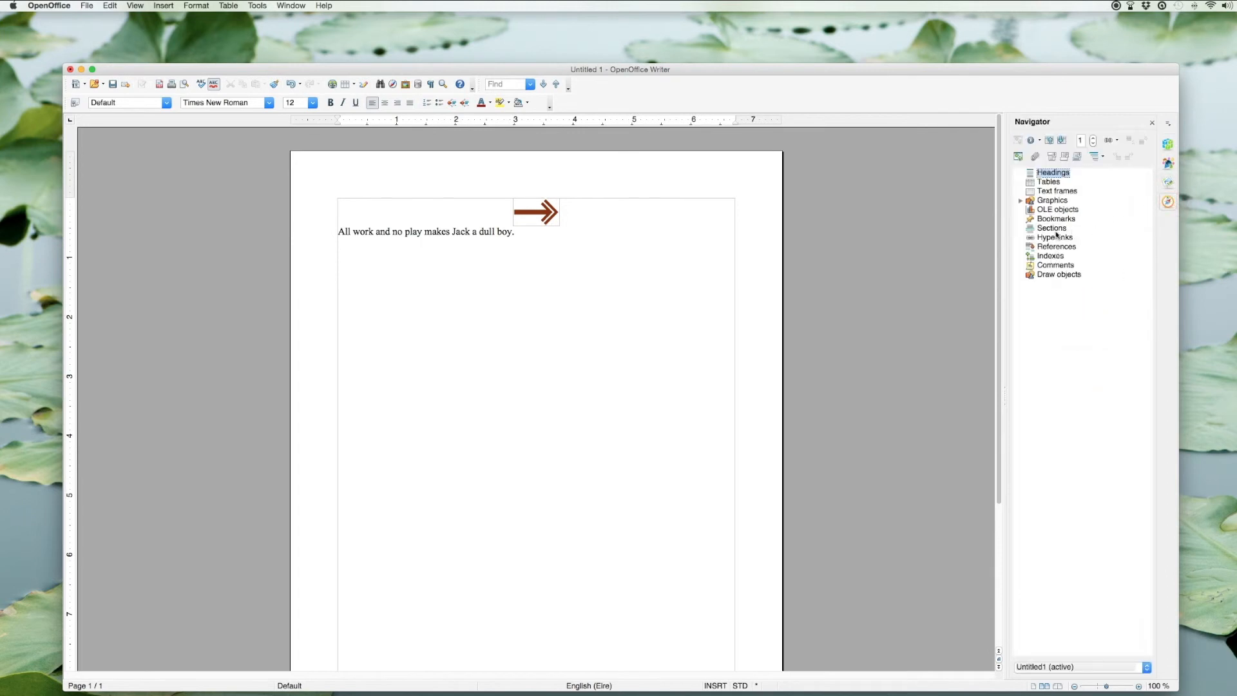
{"action": "left_click", "coordinate": [1169, 147]}
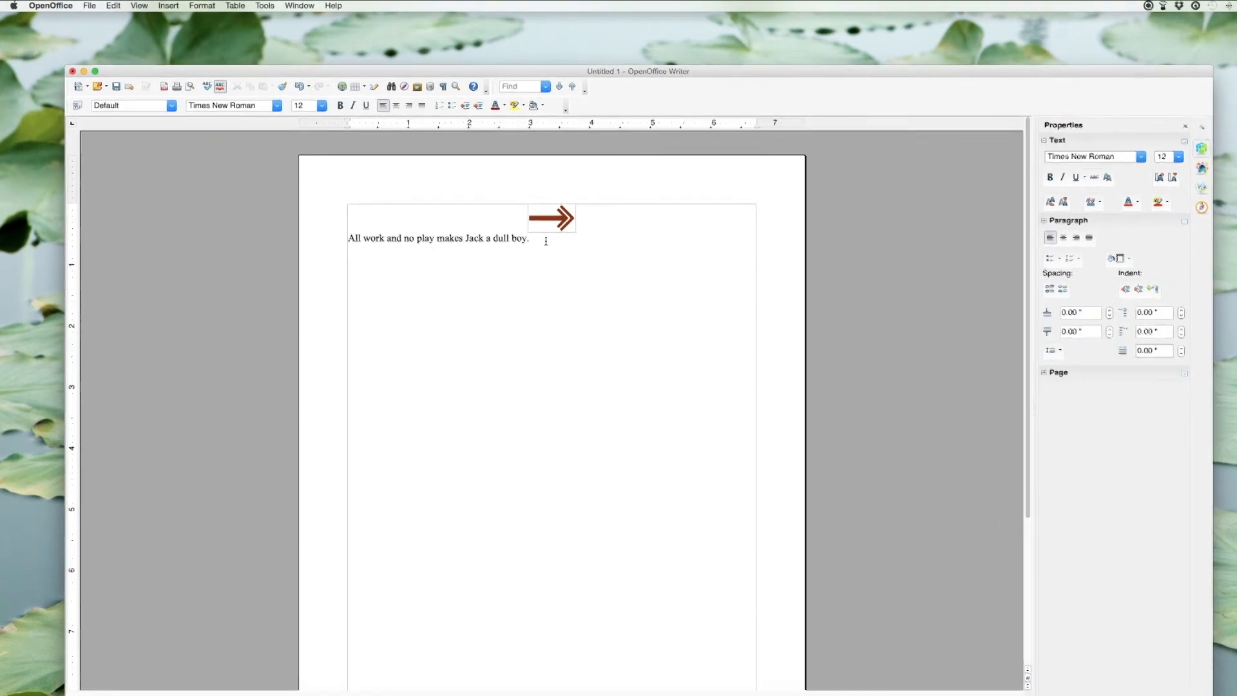
Step: Examine the context options offered for the empty line below the sentence and for the arrow picture
{"action": "left_click", "coordinate": [535, 260]}
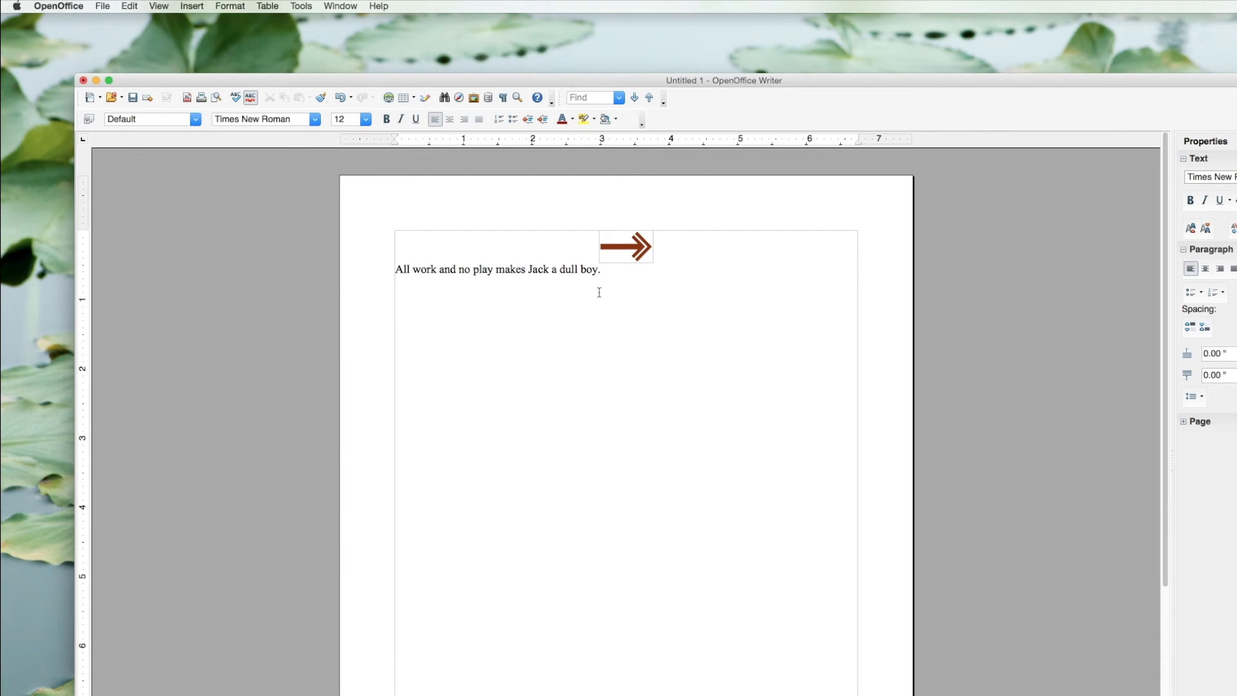
{"action": "right_click", "coordinate": [397, 283]}
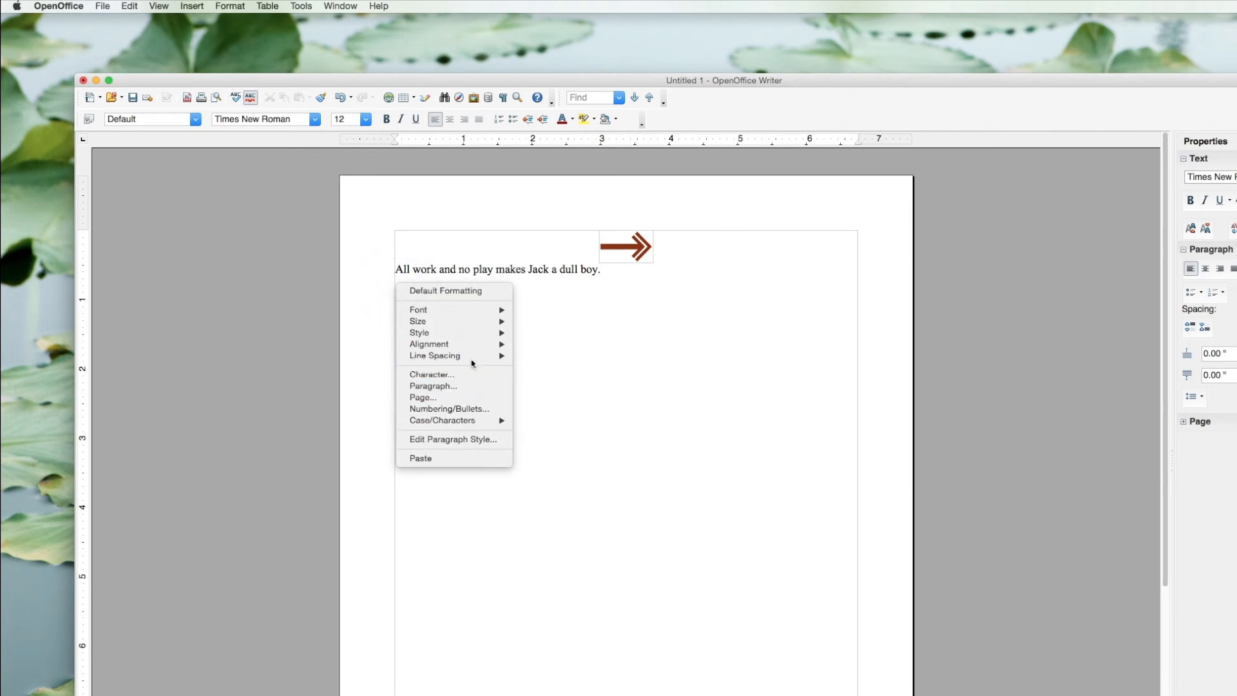
{"action": "left_click", "coordinate": [577, 290]}
{"action": "right_click", "coordinate": [621, 252]}
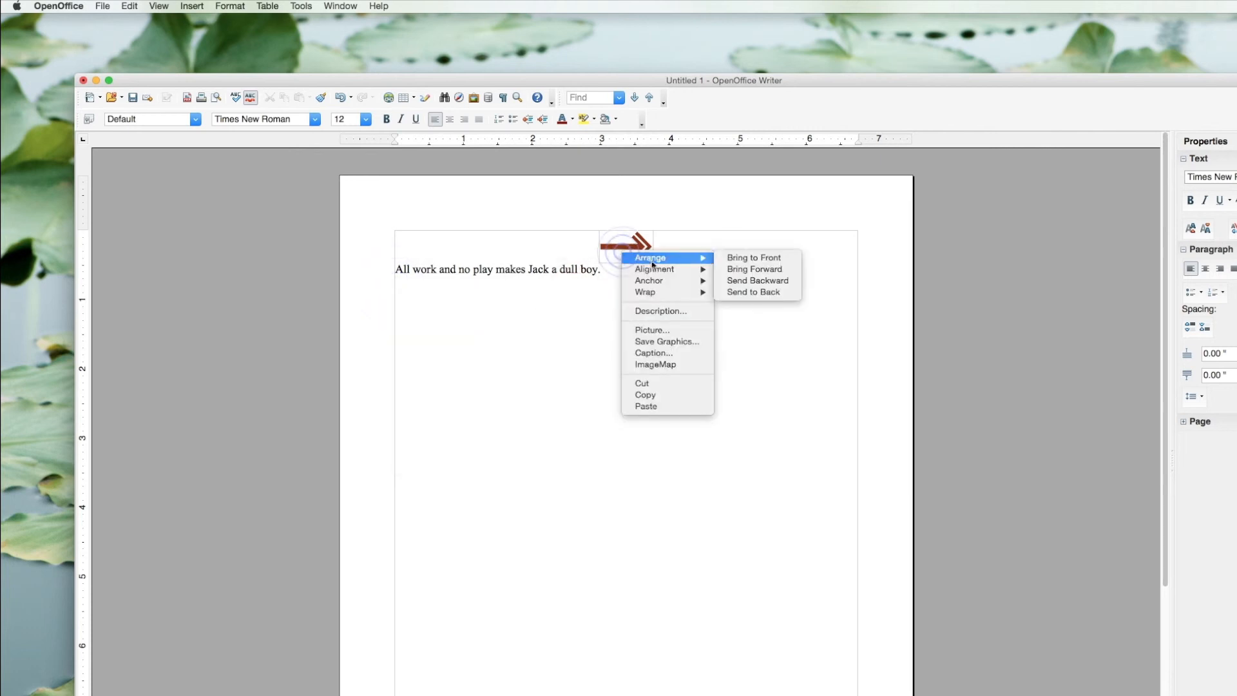
{"action": "left_click", "coordinate": [463, 250]}
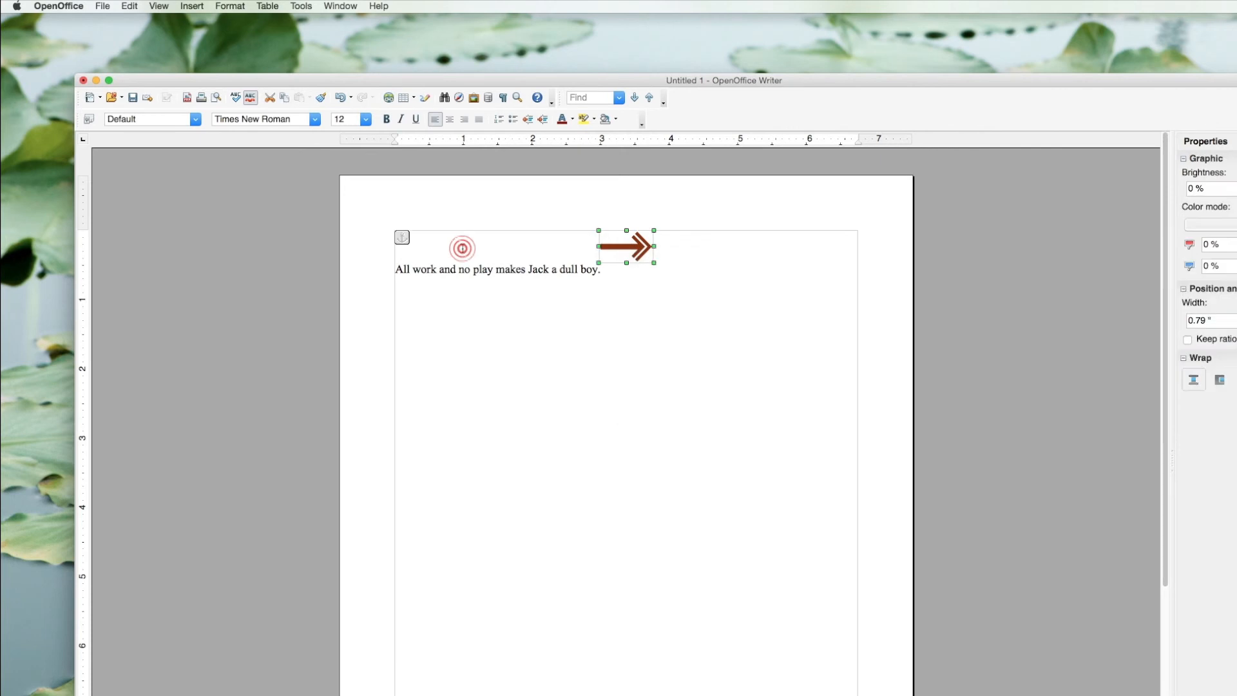
Step: Compare the context options for the selected sentence with those for the blank line beneath it
{"action": "triple_click", "coordinate": [601, 247]}
{"action": "right_click", "coordinate": [457, 249]}
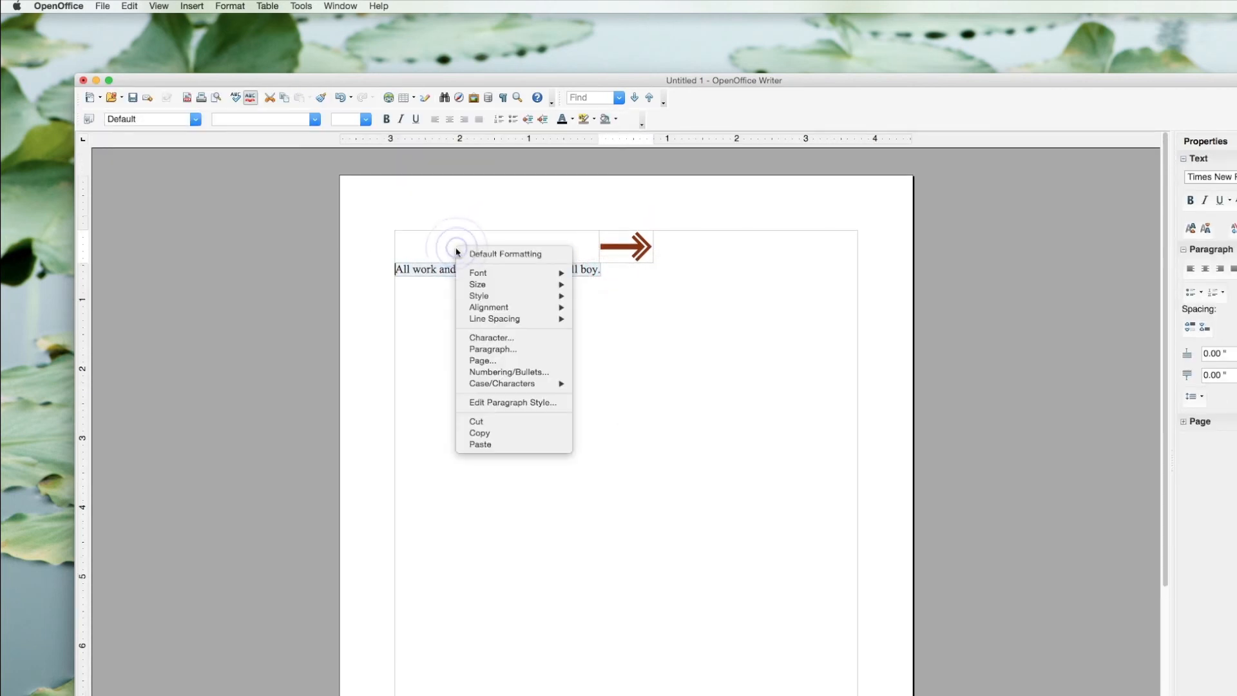
{"action": "right_click", "coordinate": [430, 271]}
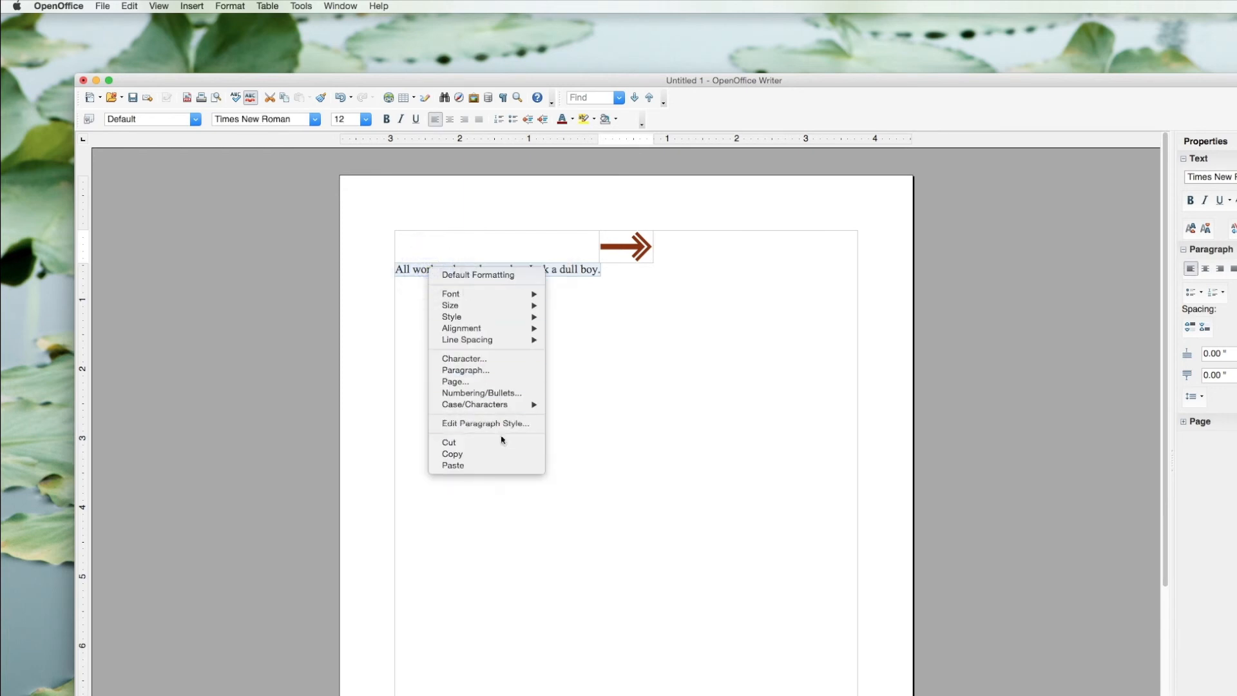
{"action": "left_click", "coordinate": [622, 279]}
{"action": "left_click", "coordinate": [450, 289]}
{"action": "right_click", "coordinate": [398, 284]}
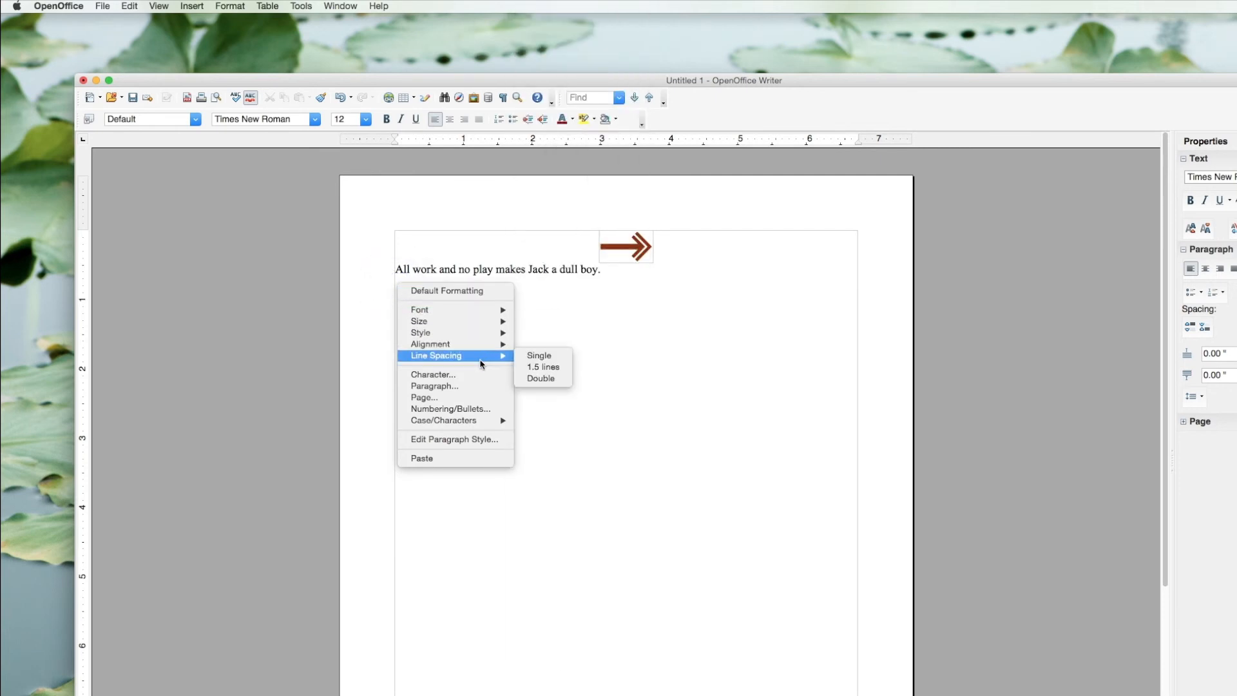
{"action": "left_click", "coordinate": [550, 291]}
Step: Copy the sentence "All work and no play makes Jack a dull boy." and place the cursor on the empty line below
{"action": "left_click_drag", "start_coordinate": [608, 273], "coordinate": [386, 267]}
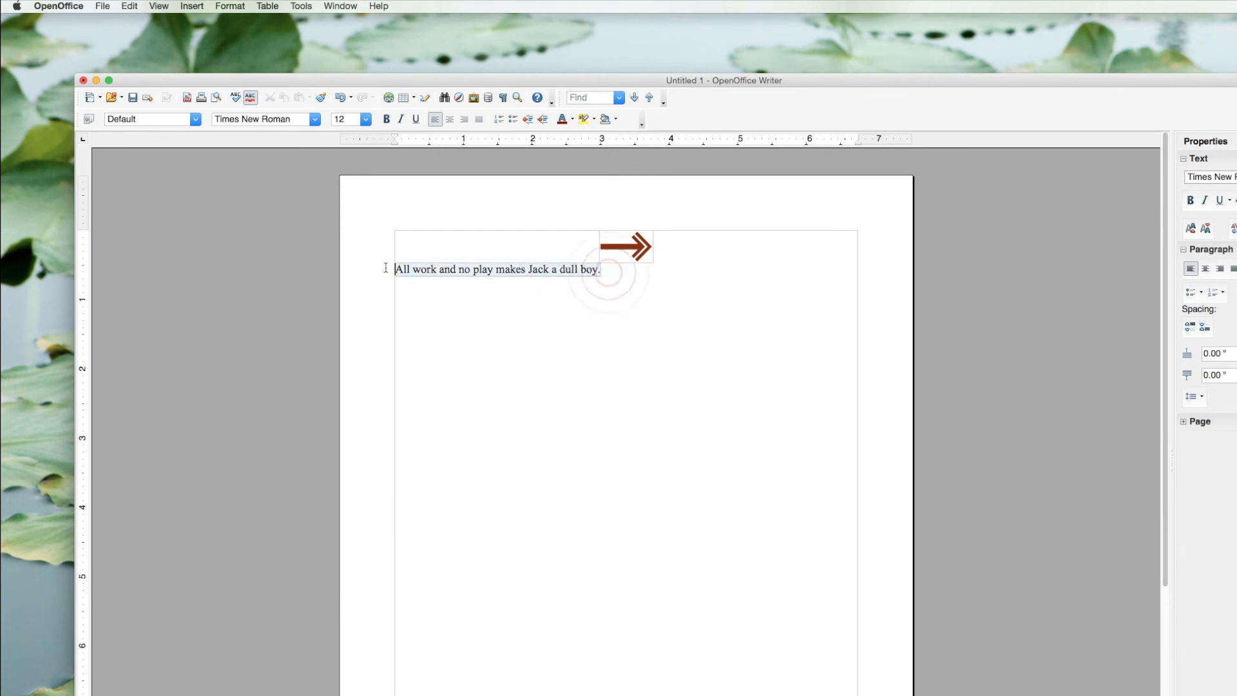
{"action": "right_click", "coordinate": [449, 270]}
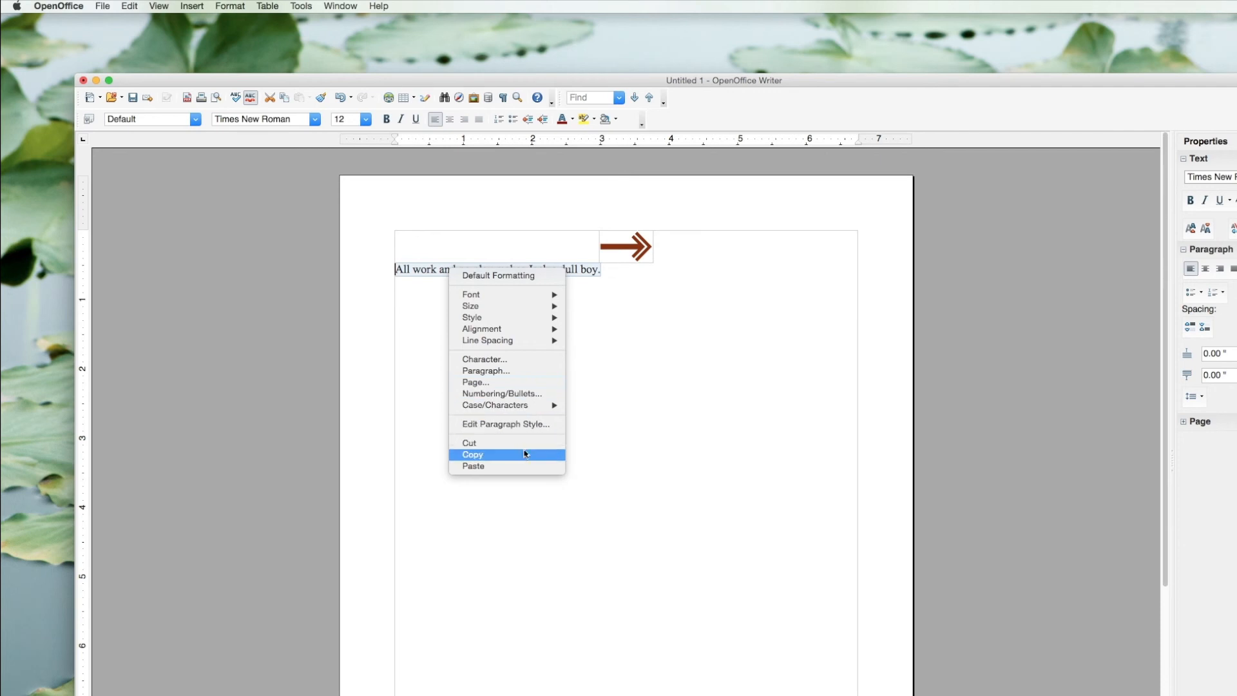
{"action": "mouse_move", "coordinate": [514, 298]}
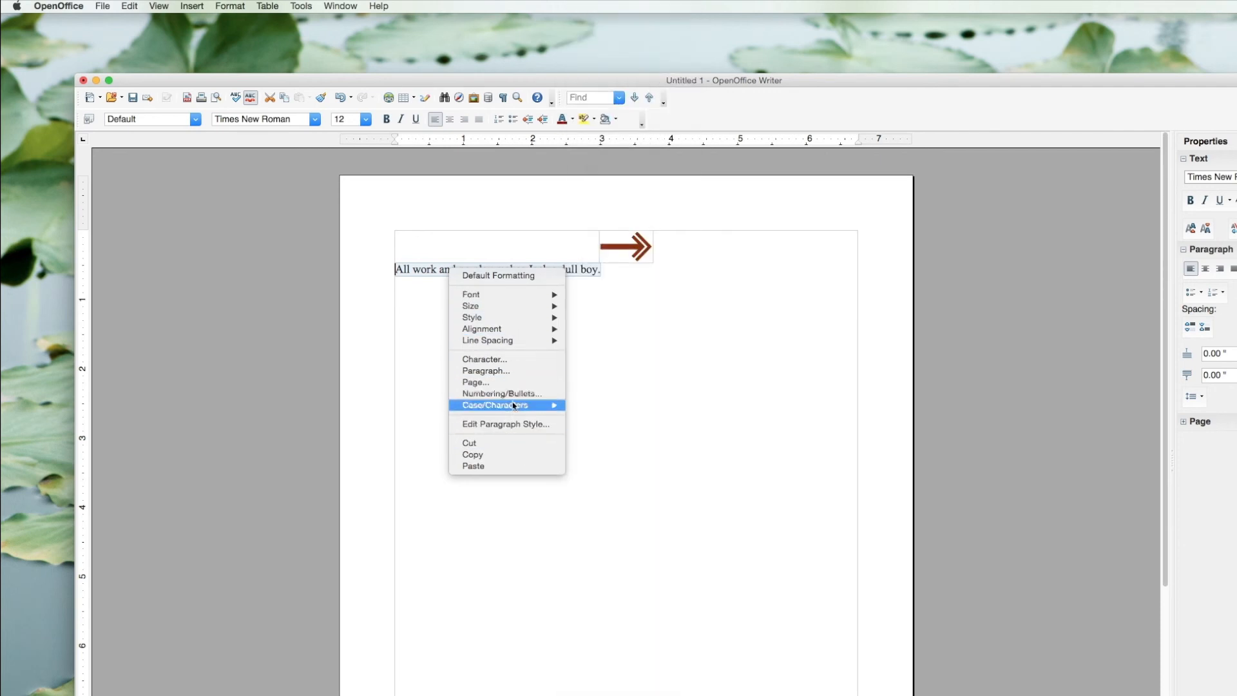
{"action": "left_click", "coordinate": [498, 457]}
{"action": "left_click", "coordinate": [628, 309]}
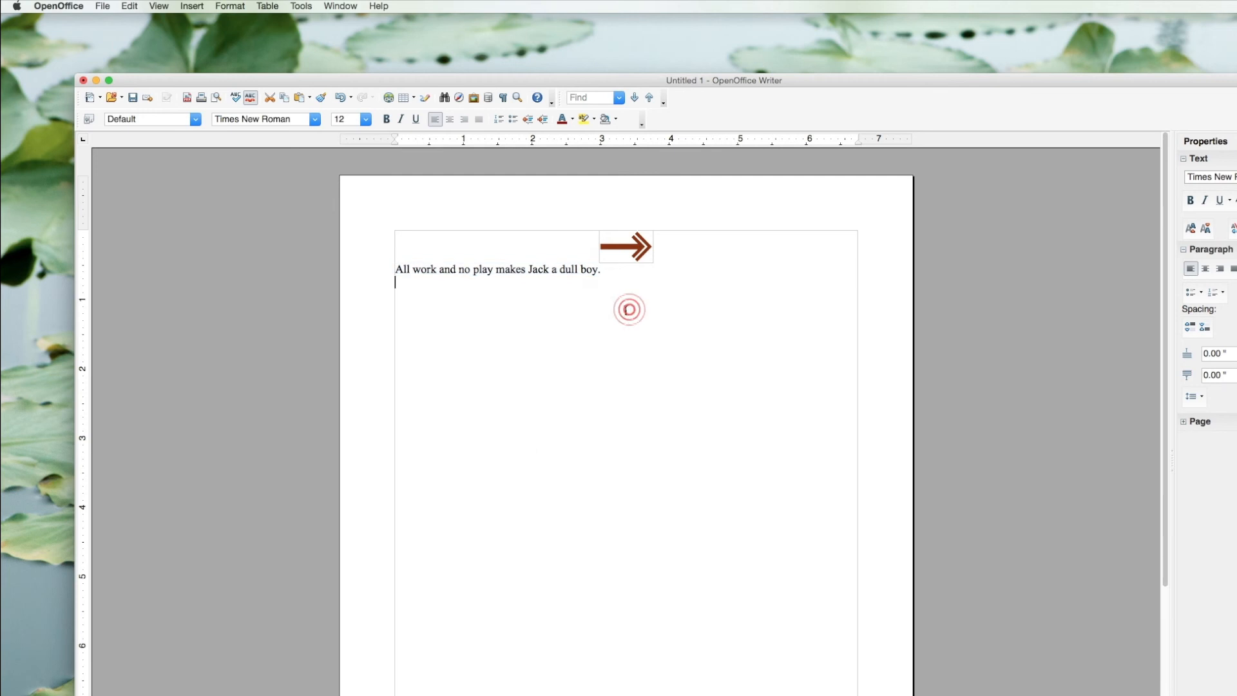
Step: Paste the copied sentence five times in a row on the line below the original
{"action": "right_click", "coordinate": [426, 299]}
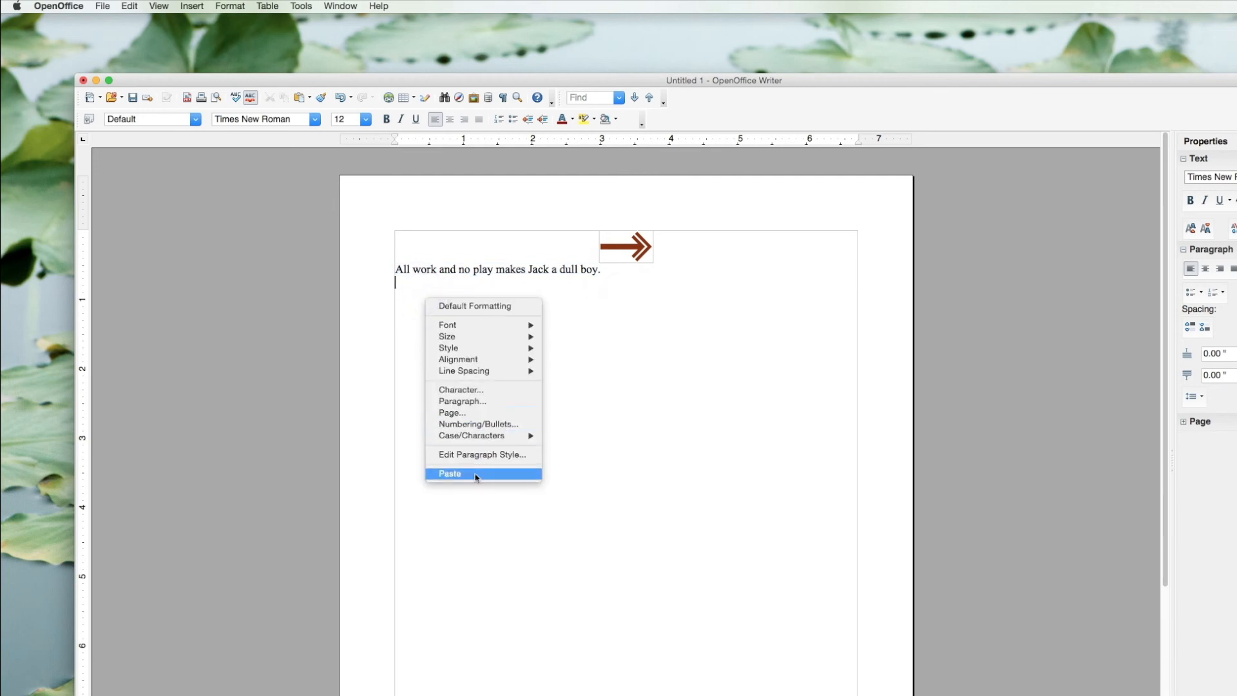
{"action": "left_click", "coordinate": [476, 474]}
{"action": "right_click", "coordinate": [428, 362]}
{"action": "left_click", "coordinate": [477, 540]}
{"action": "right_click", "coordinate": [465, 401]}
{"action": "left_click", "coordinate": [506, 578]}
{"action": "right_click", "coordinate": [523, 465]}
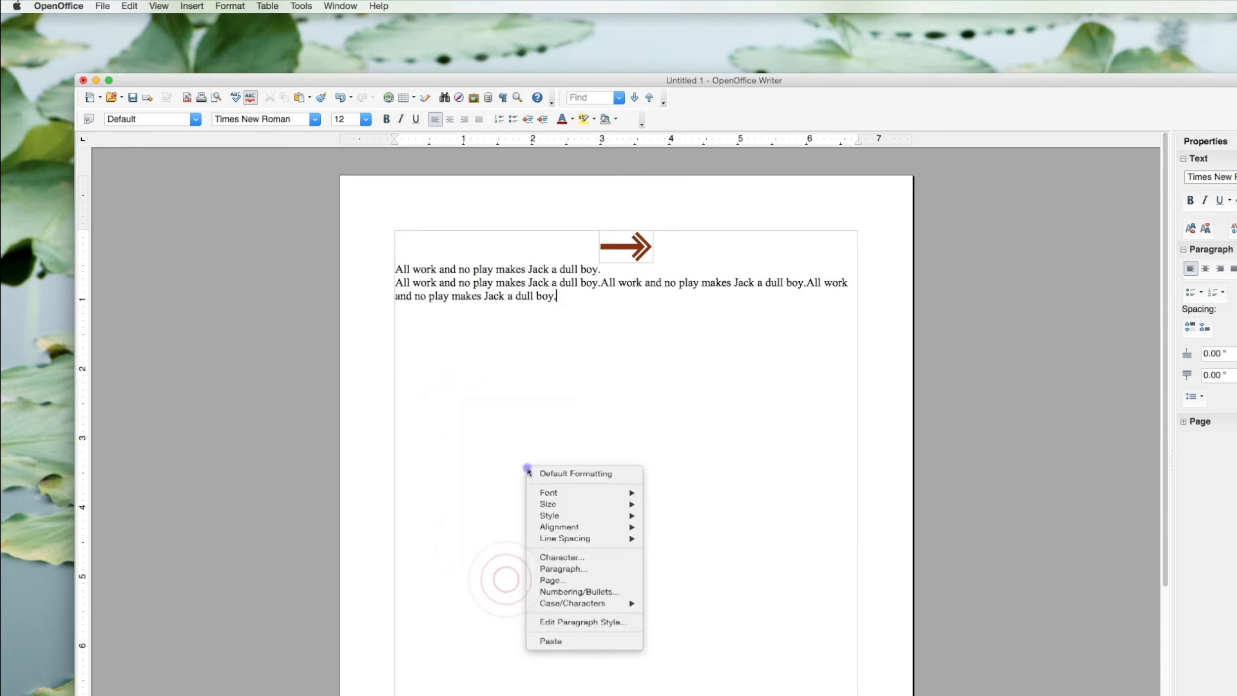
{"action": "left_click", "coordinate": [584, 642]}
{"action": "right_click", "coordinate": [541, 492]}
{"action": "left_click", "coordinate": [605, 665]}
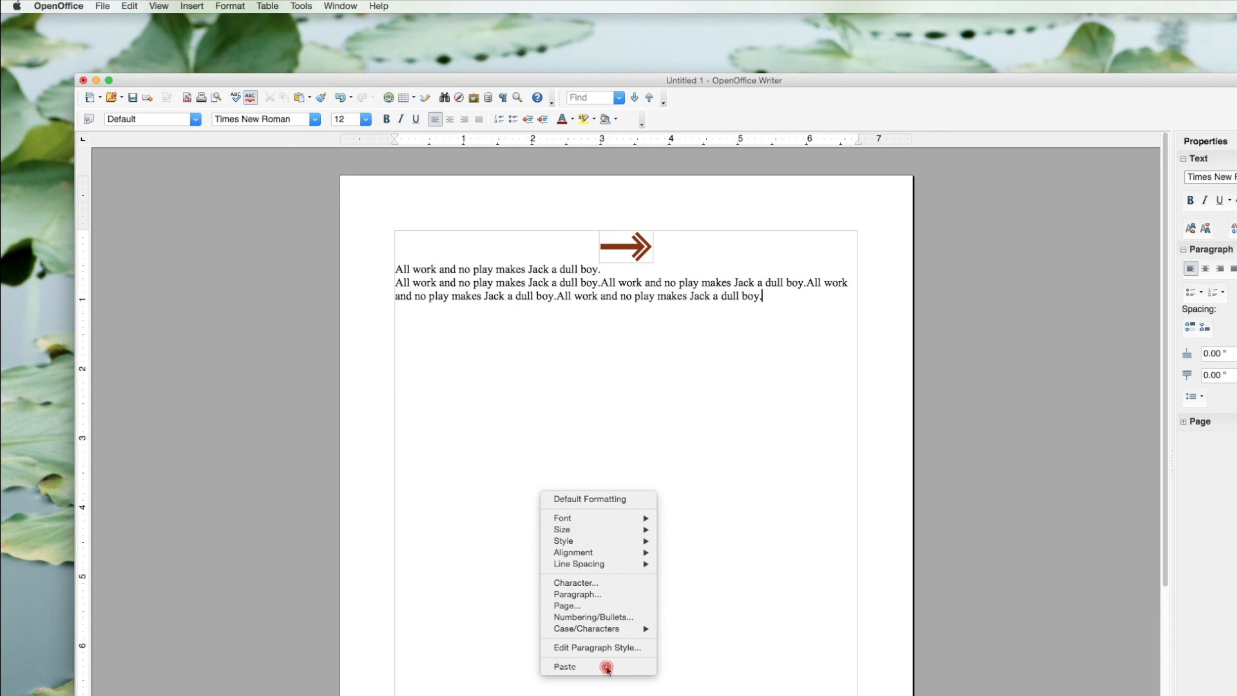
Step: Try the Centimeter, Inch and Millimeter units on the horizontal ruler
{"action": "right_click", "coordinate": [491, 139]}
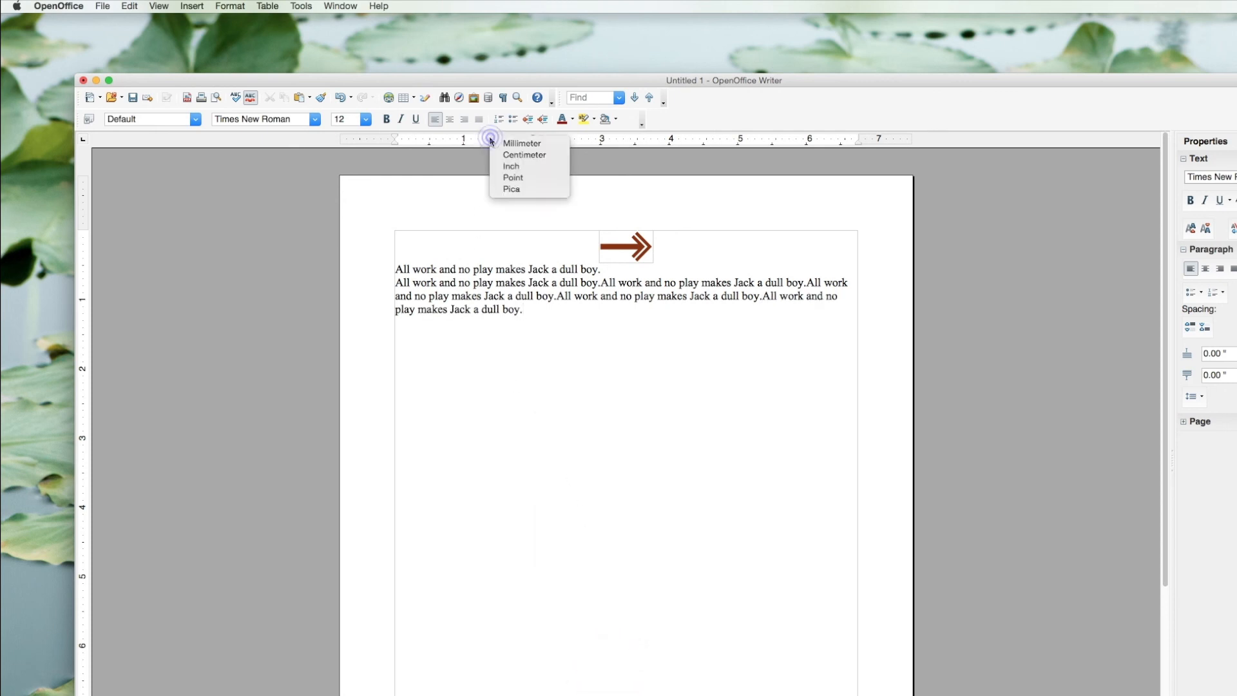
{"action": "left_click", "coordinate": [544, 157]}
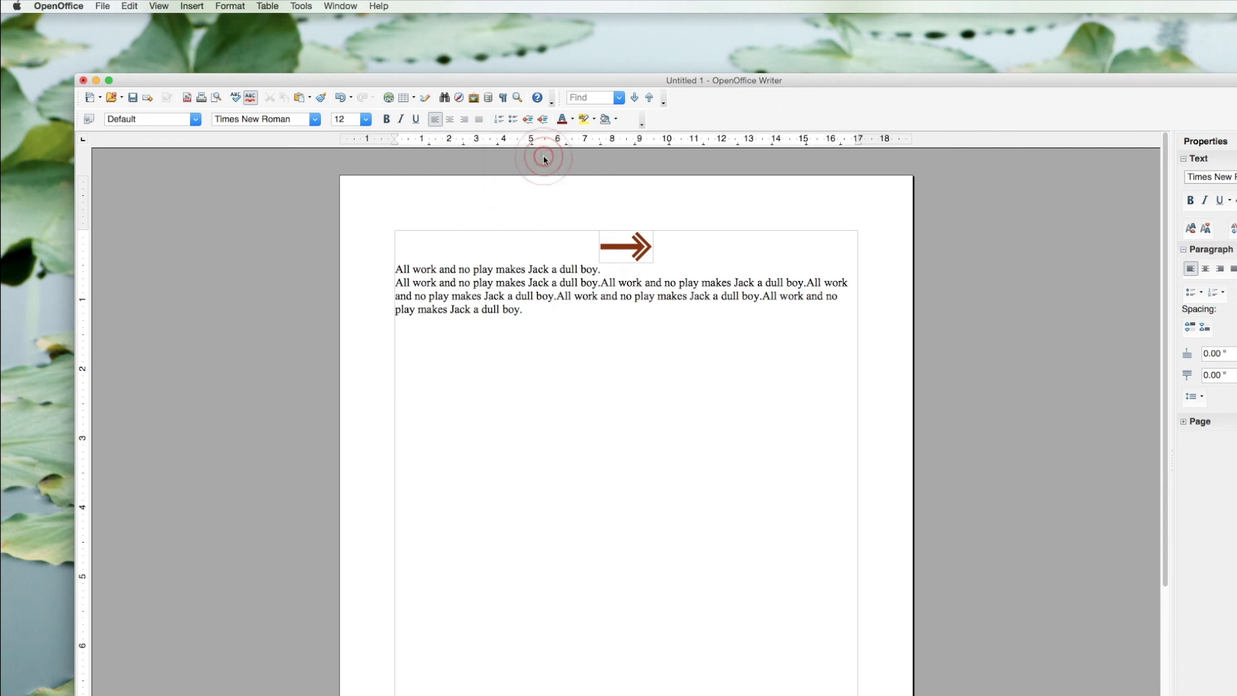
{"action": "right_click", "coordinate": [532, 144]}
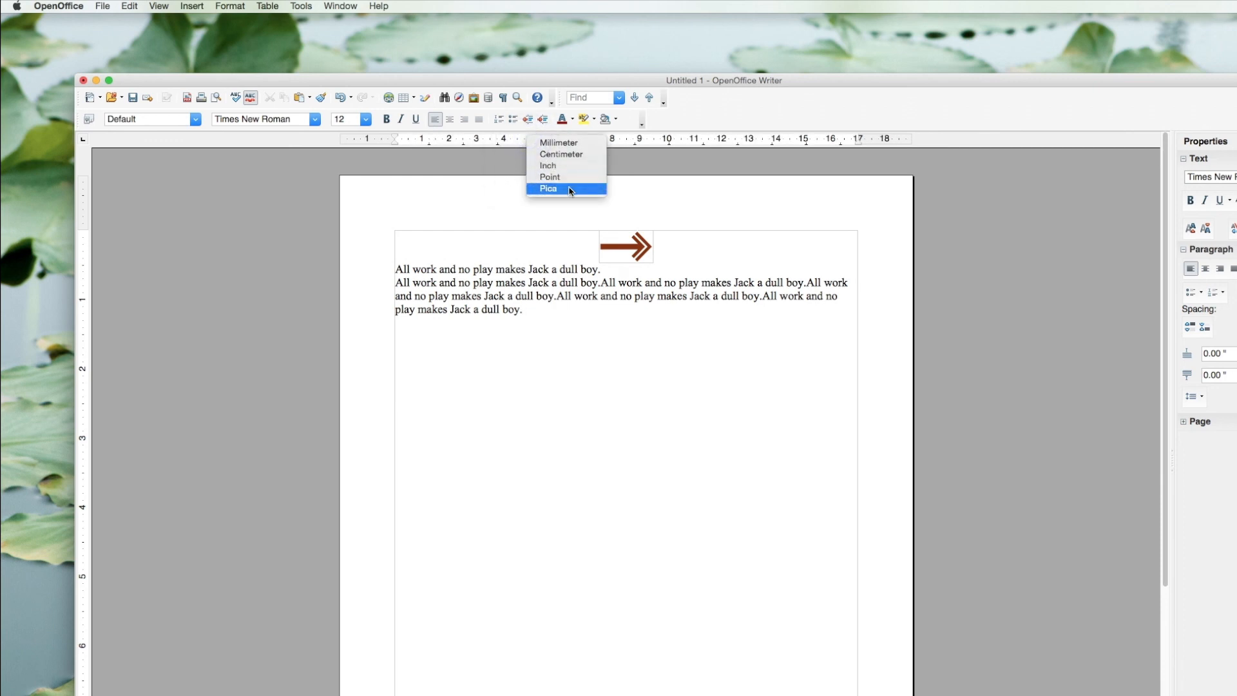
{"action": "left_click", "coordinate": [568, 167]}
{"action": "right_click", "coordinate": [522, 143]}
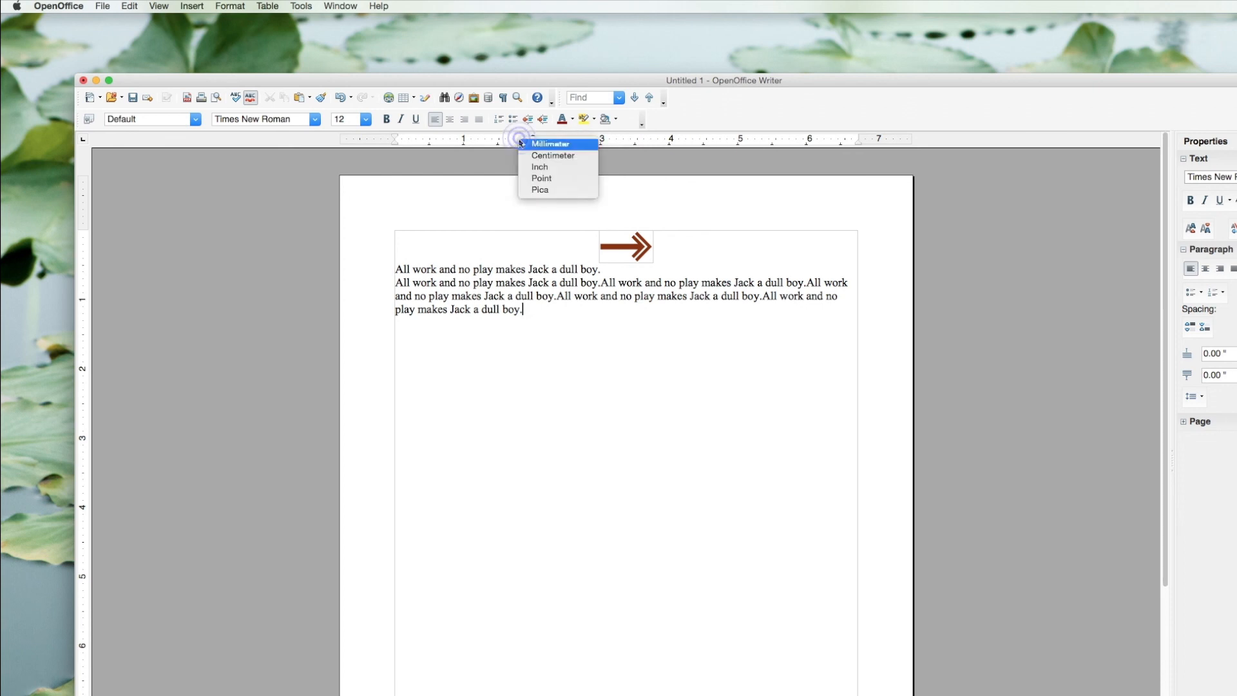
{"action": "left_click", "coordinate": [548, 144]}
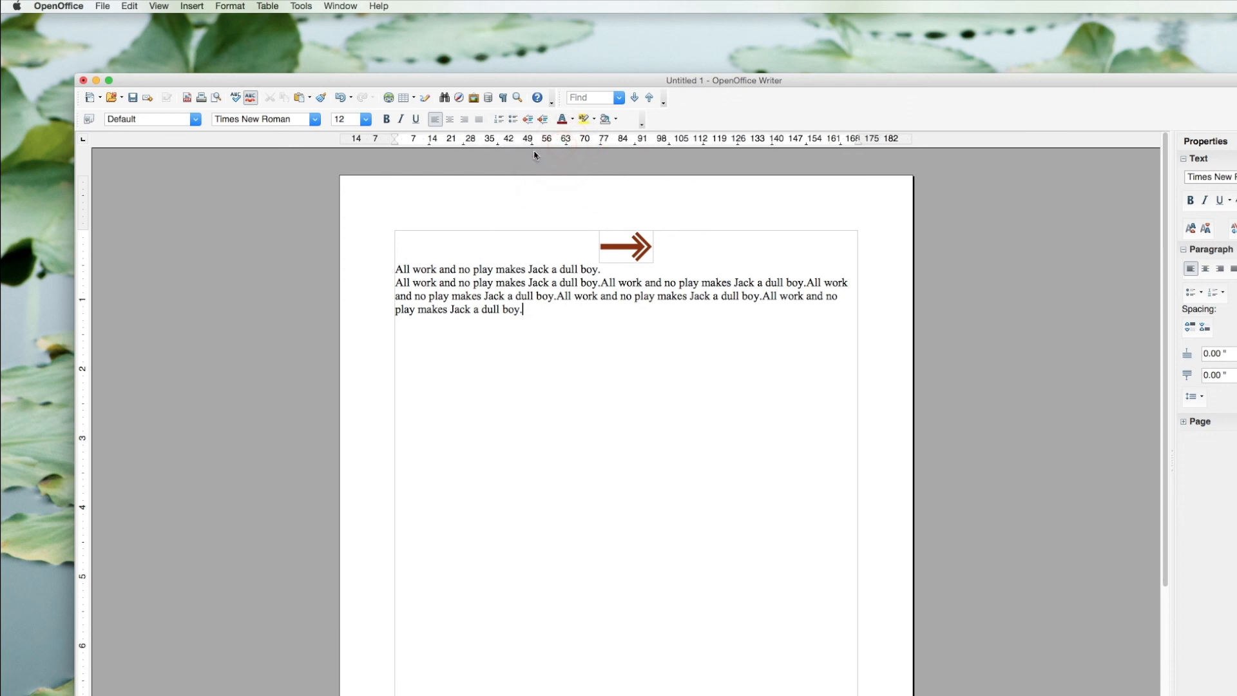
Step: Set the horizontal ruler's unit to Centimeter and return the cursor to the end of the pasted text
{"action": "right_click", "coordinate": [521, 145]}
{"action": "left_click", "coordinate": [551, 161]}
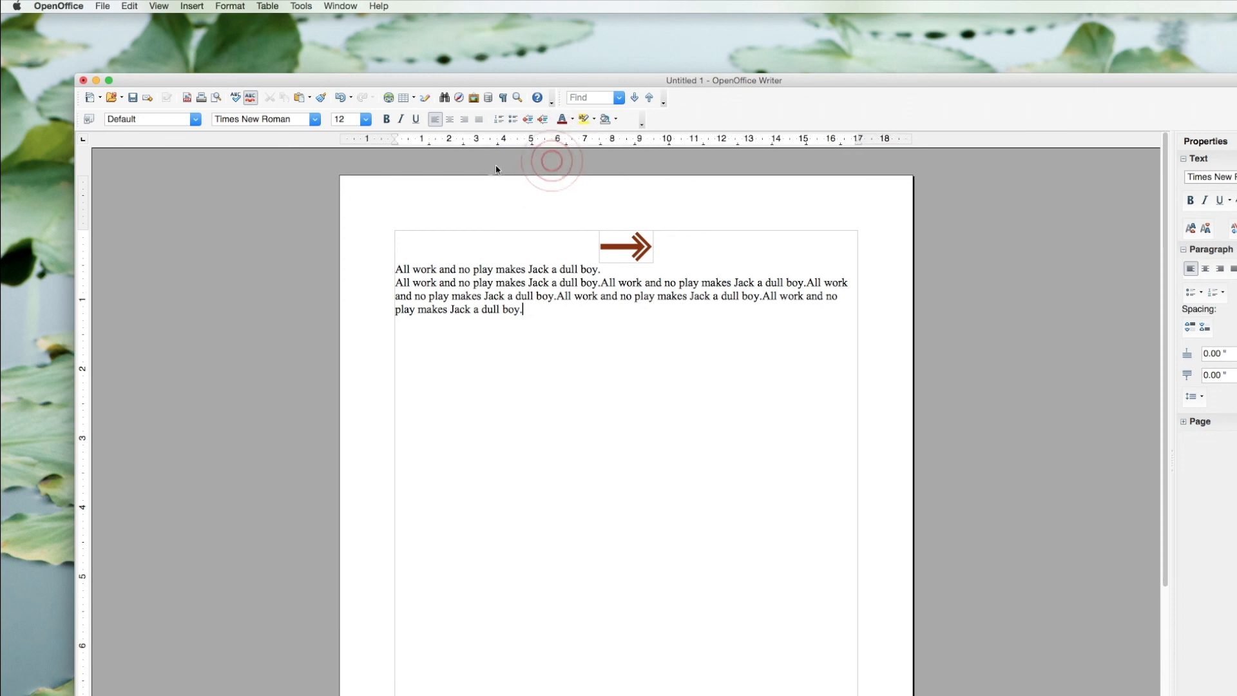
{"action": "left_click", "coordinate": [539, 320]}
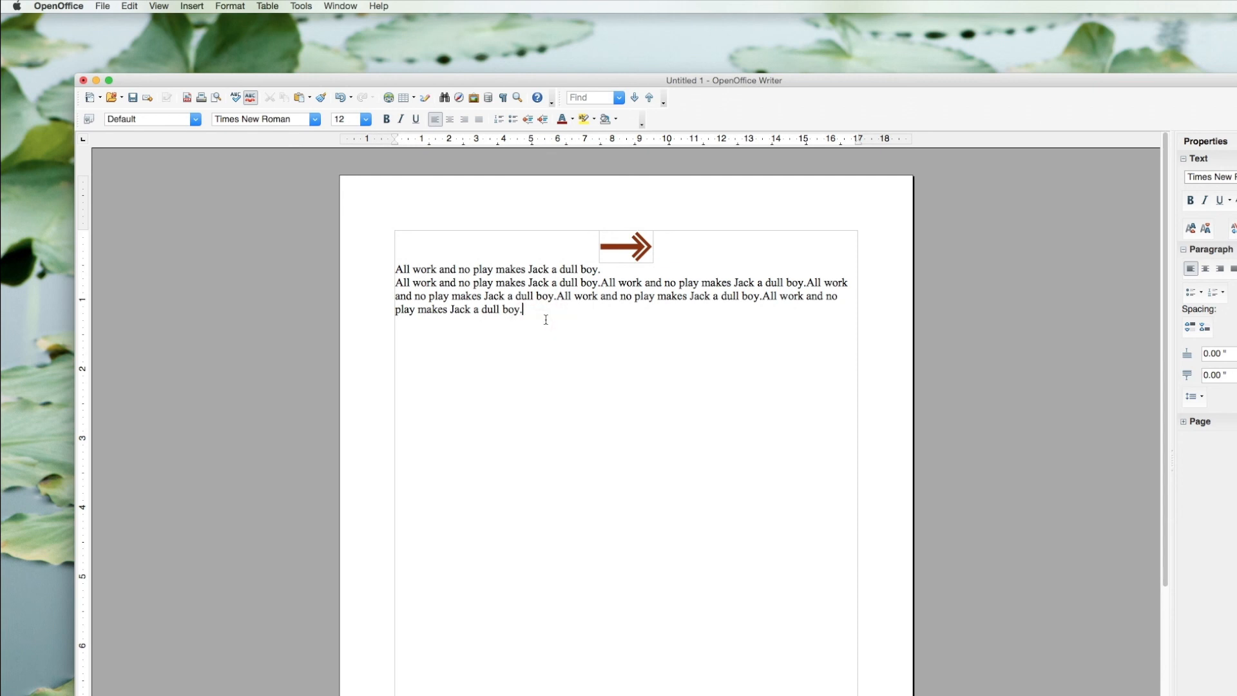